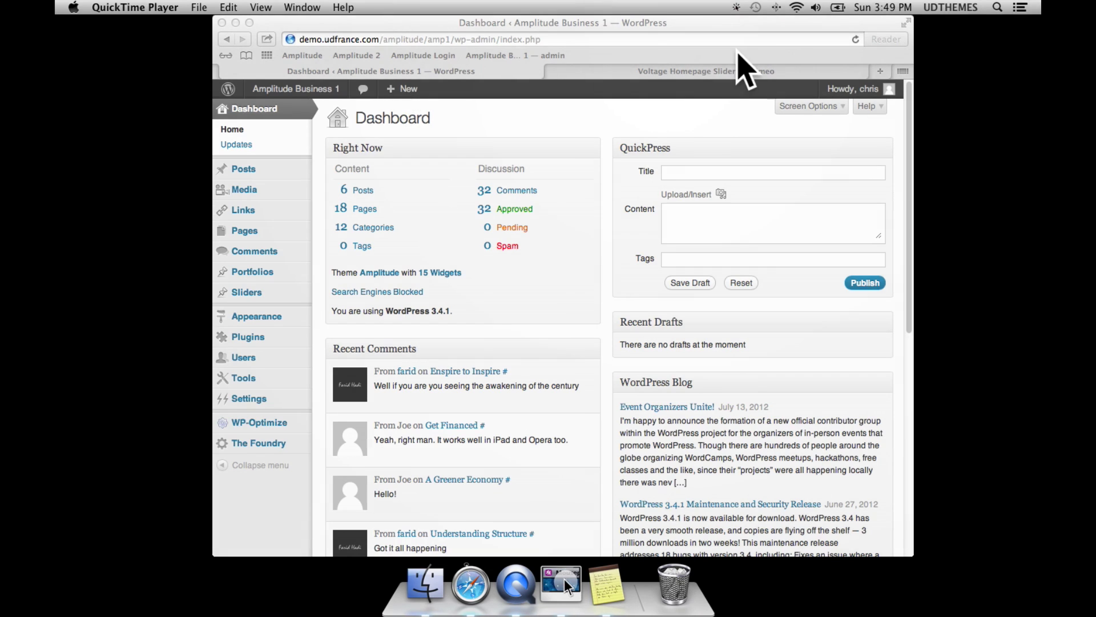
# Step: Switch the browser to full screen so the Amplitude Business 1 Dashboard fills the screen
pyautogui.click(907, 25)
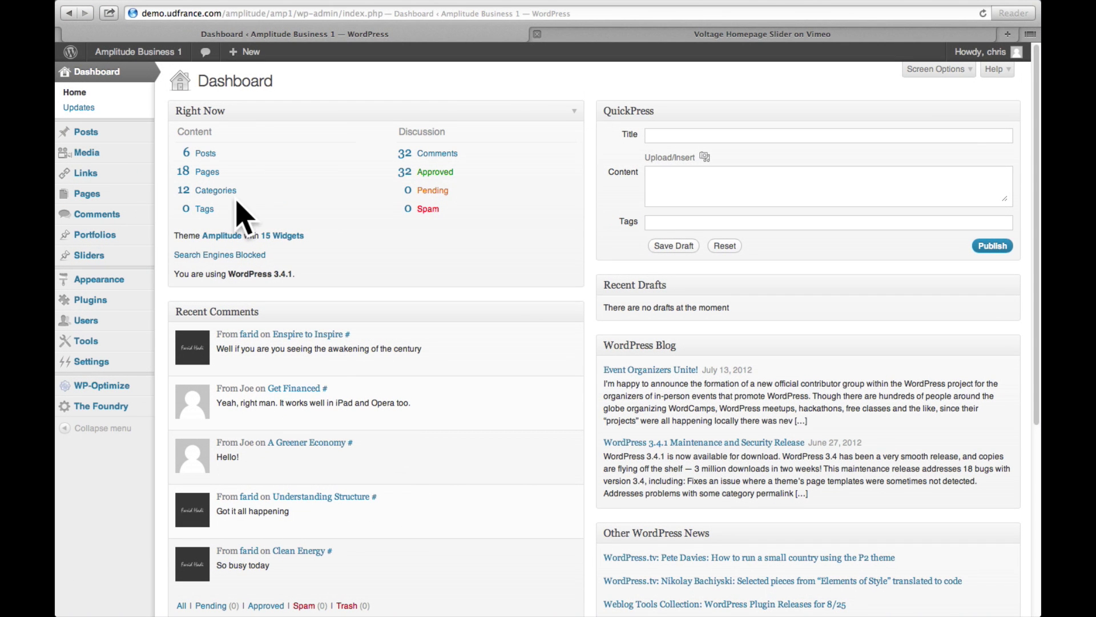
# Step: Open the Pages list from the admin sidebar and scroll down through it
pyautogui.click(87, 194)
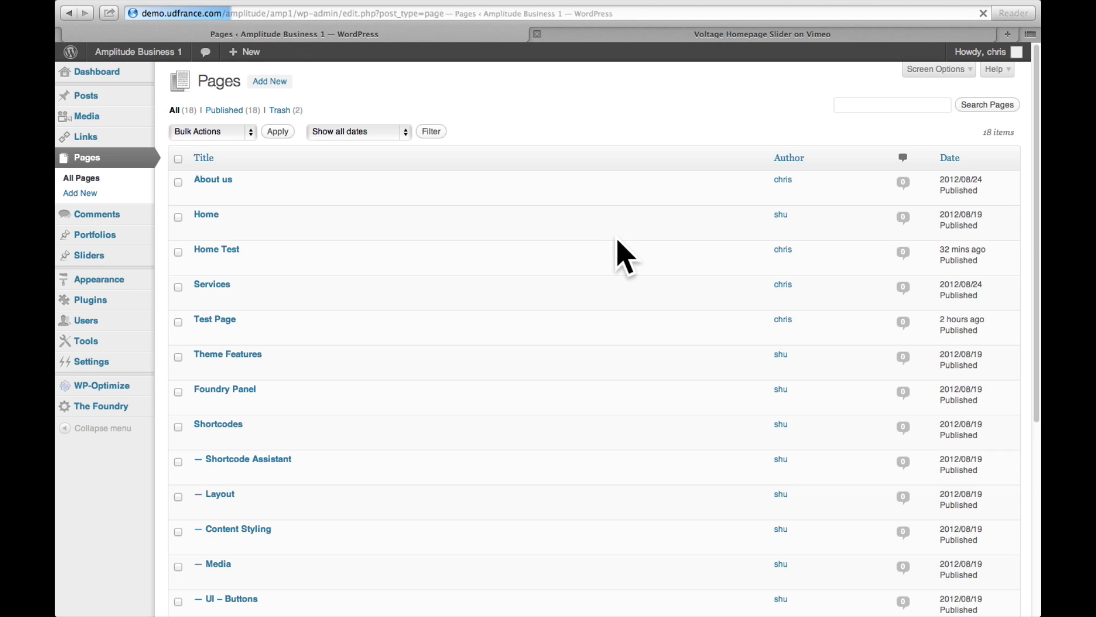
pyautogui.scroll(-2, 588, 263)
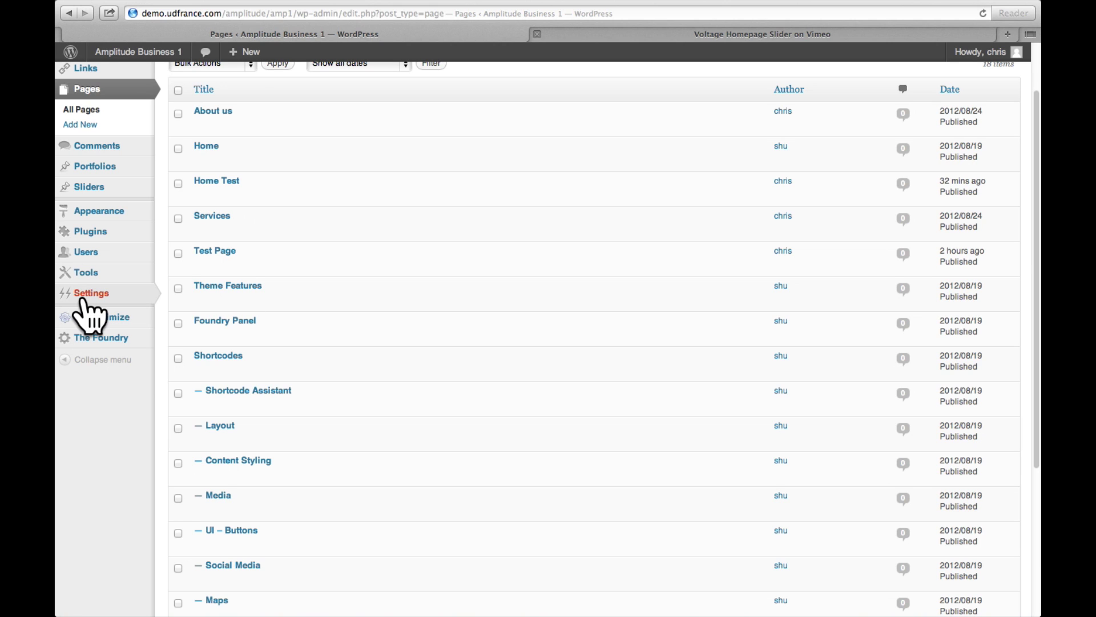
# Step: Confirm Home Test is the static front page in Reading settings, then return to Pages
pyautogui.moveTo(84, 296)
pyautogui.click(186, 324)
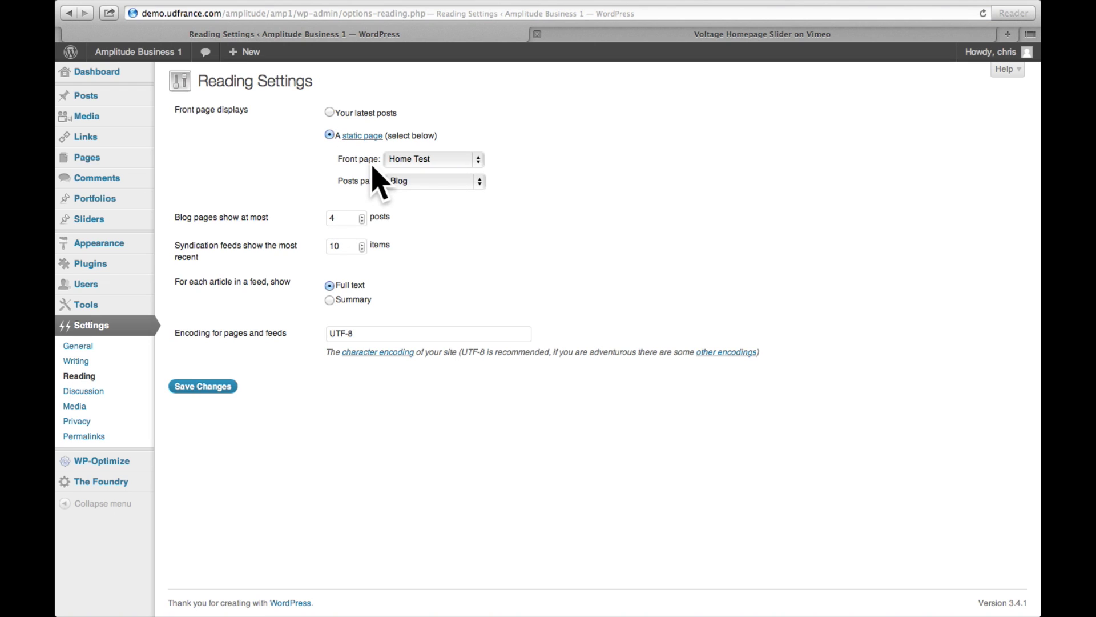
pyautogui.click(479, 162)
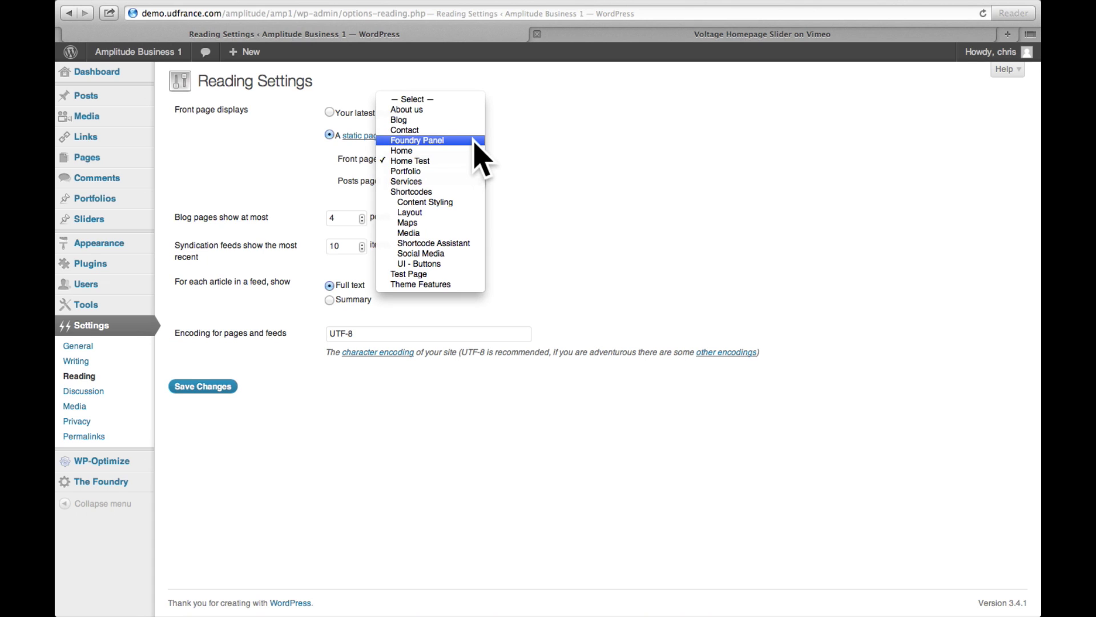
pyautogui.click(466, 161)
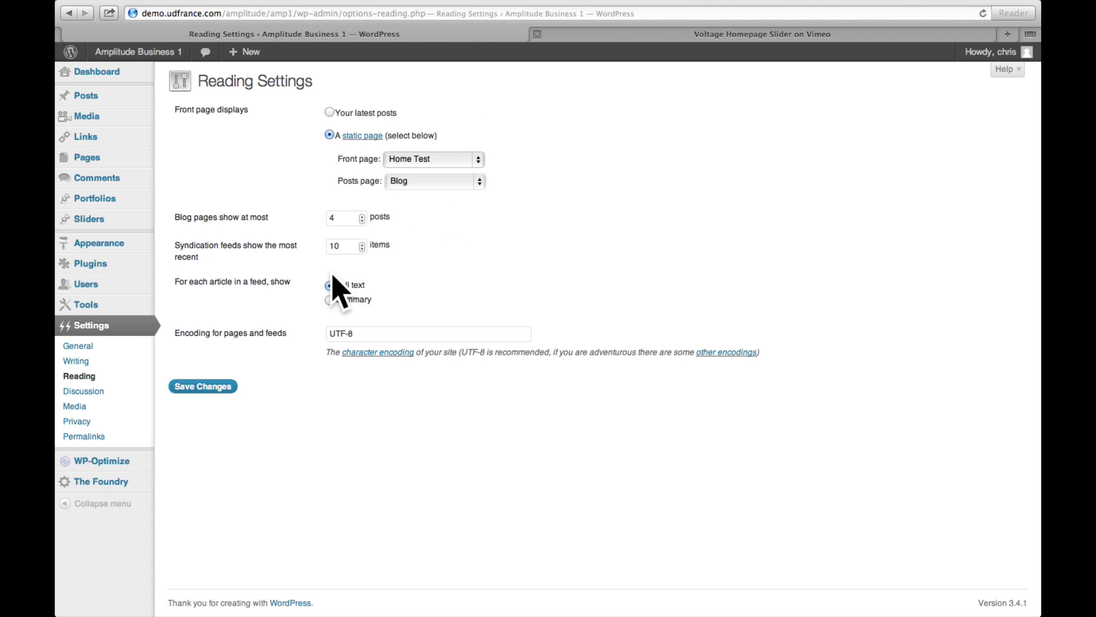
pyautogui.click(131, 160)
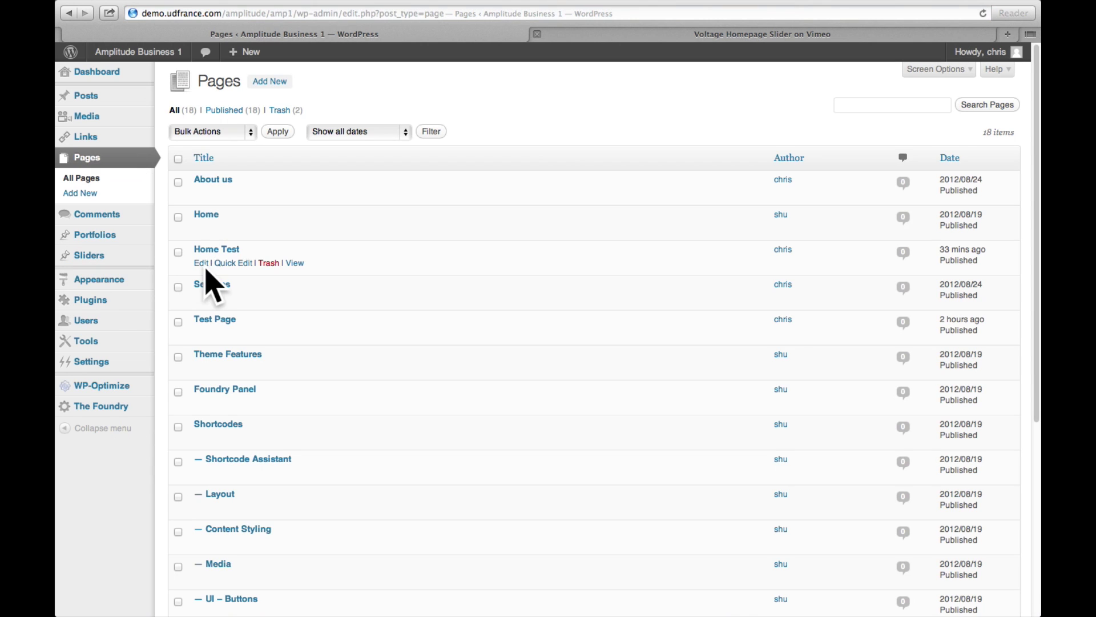
# Step: Edit the Home Test page and open its Add Media uploader
pyautogui.click(202, 264)
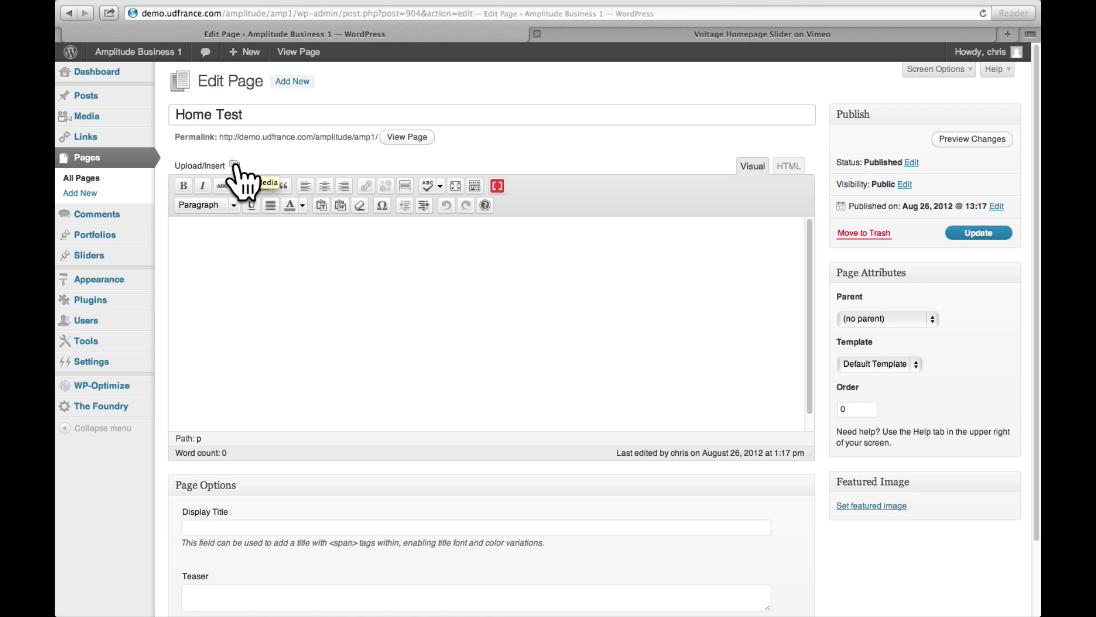
pyautogui.click(235, 165)
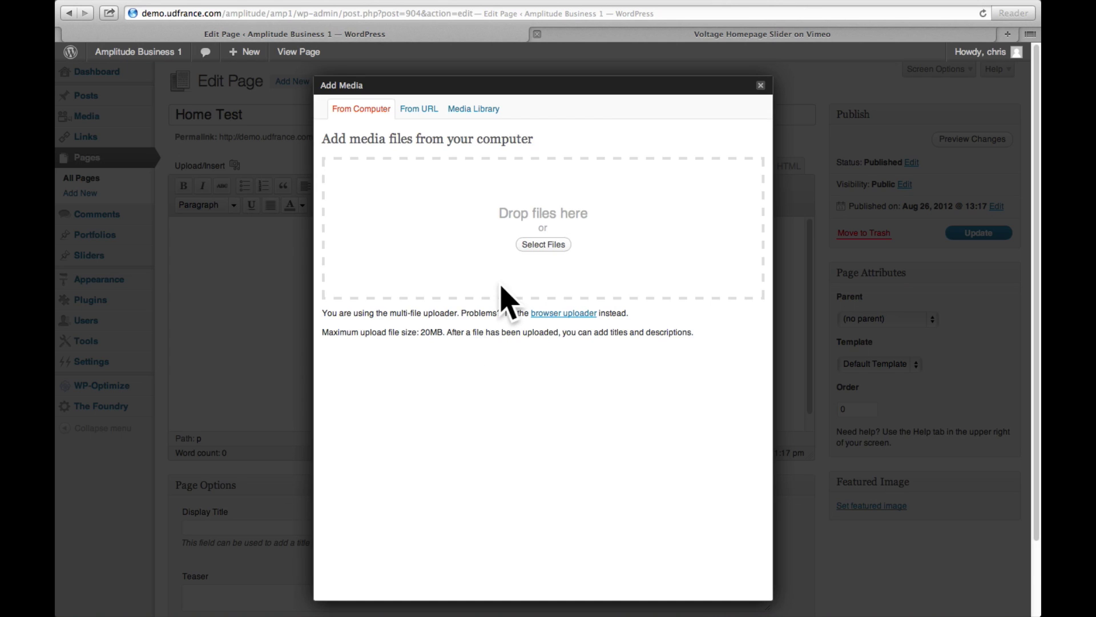
# Step: Select forest2, london-speeding, ny-aerial and ny-financial together in the file chooser and upload them
pyautogui.click(533, 246)
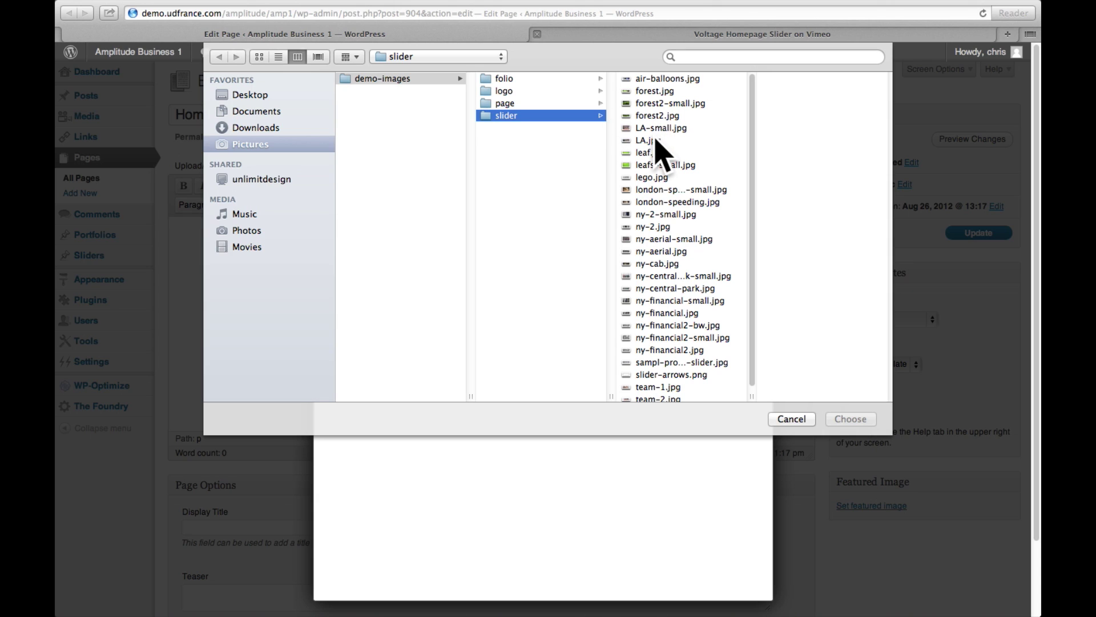
pyautogui.click(661, 116)
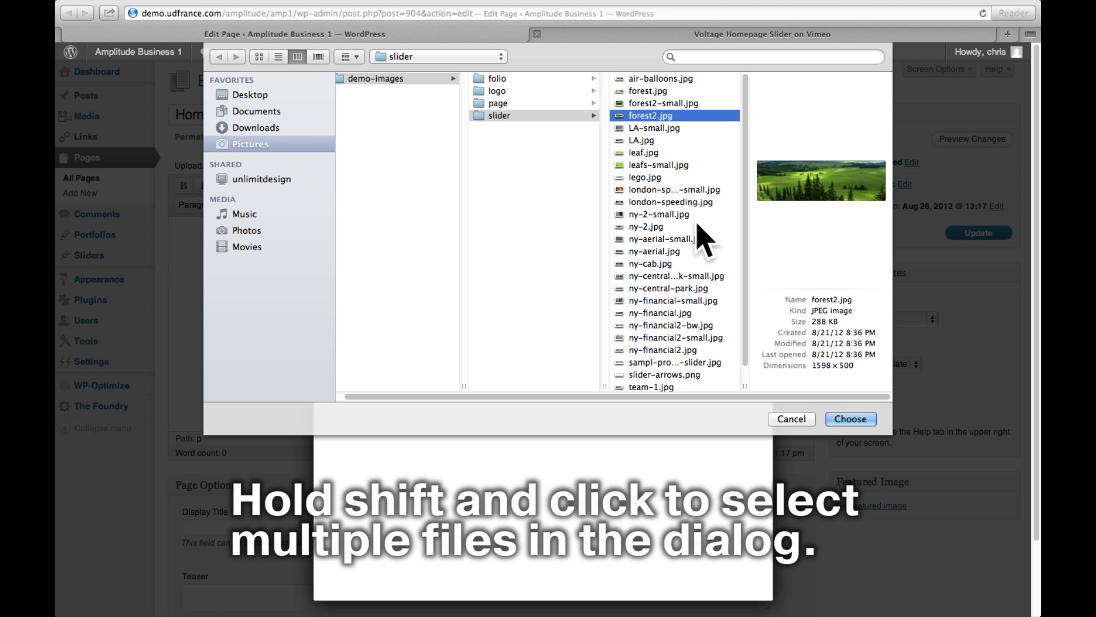
pyautogui.keyDown('super'); pyautogui.click(691, 203); pyautogui.keyUp('super')
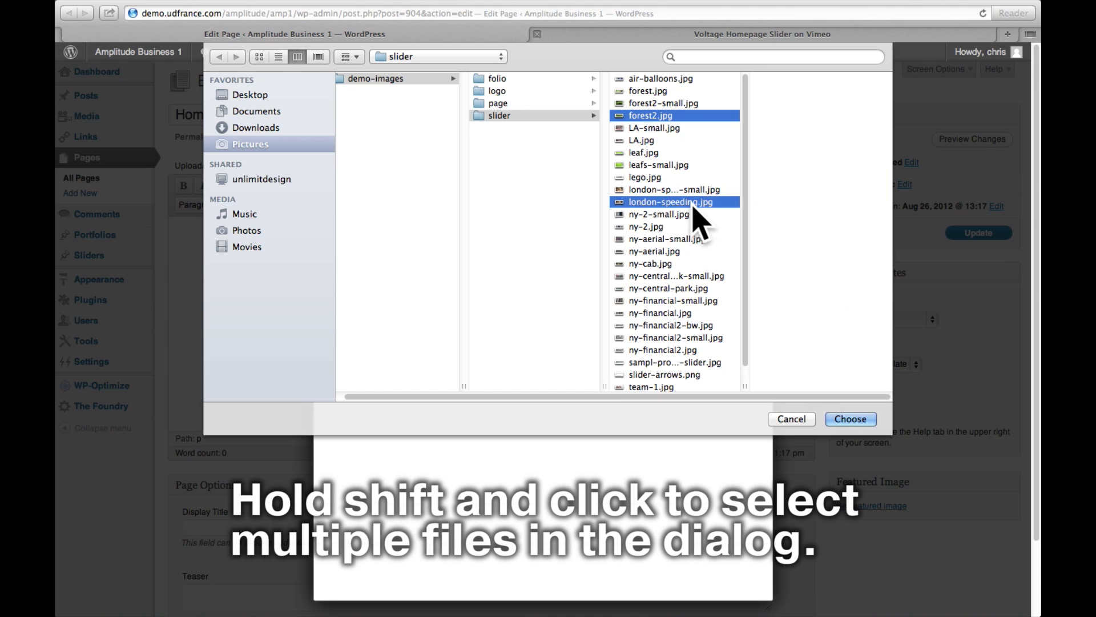
pyautogui.keyDown('super'); pyautogui.click(677, 252); pyautogui.keyUp('super')
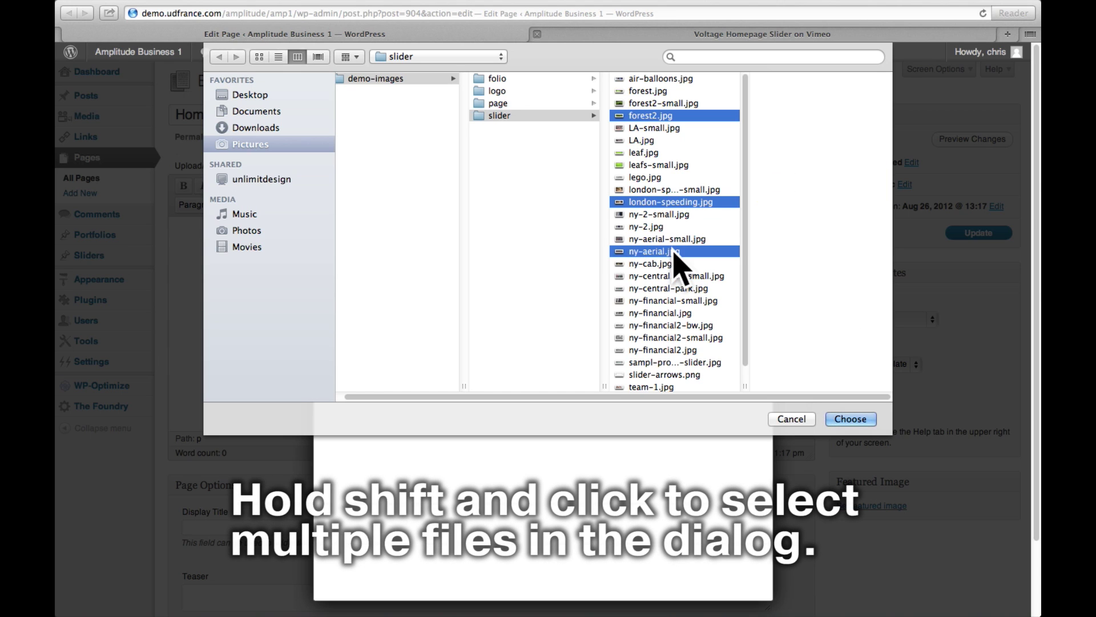
pyautogui.keyDown('super'); pyautogui.click(667, 313); pyautogui.keyUp('super')
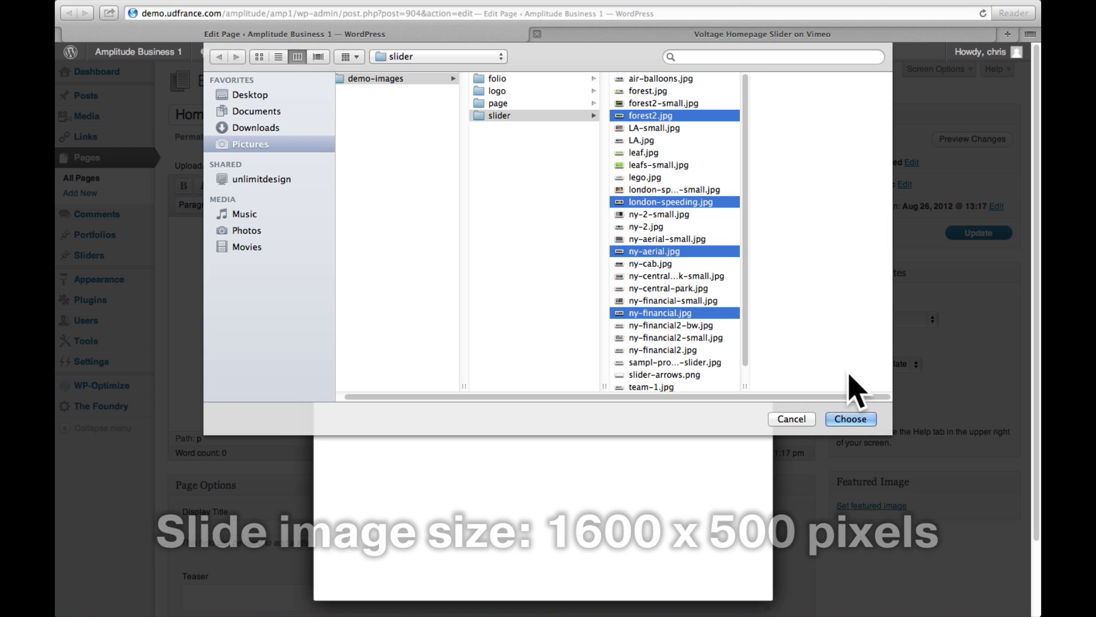
pyautogui.click(850, 420)
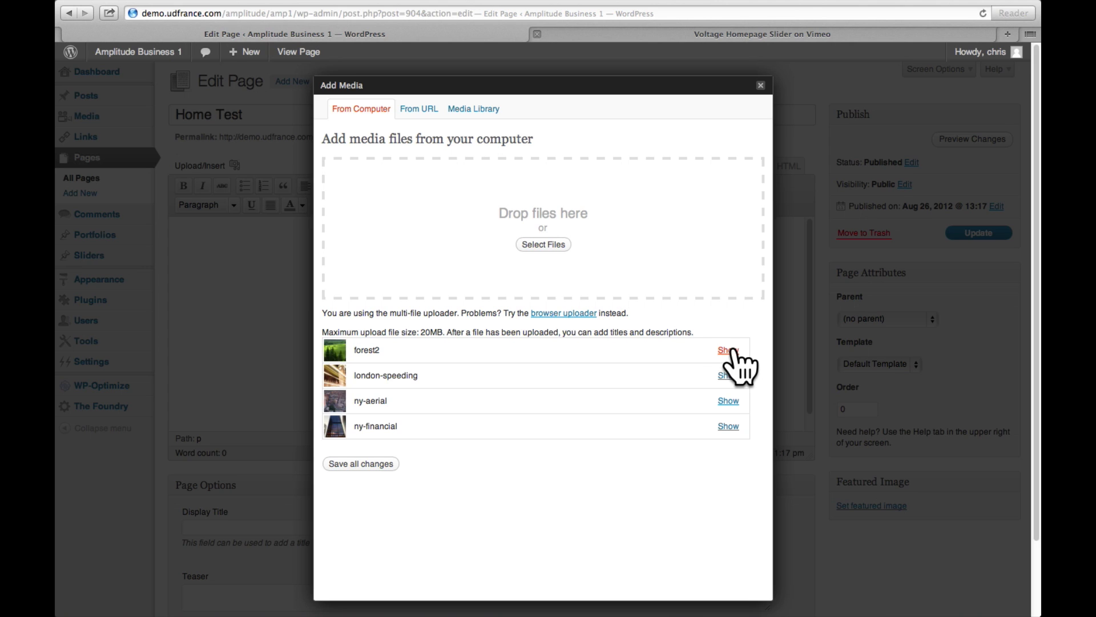
# Step: Expand the forest2 upload to show its attachment details once uploads finish
pyautogui.click(732, 351)
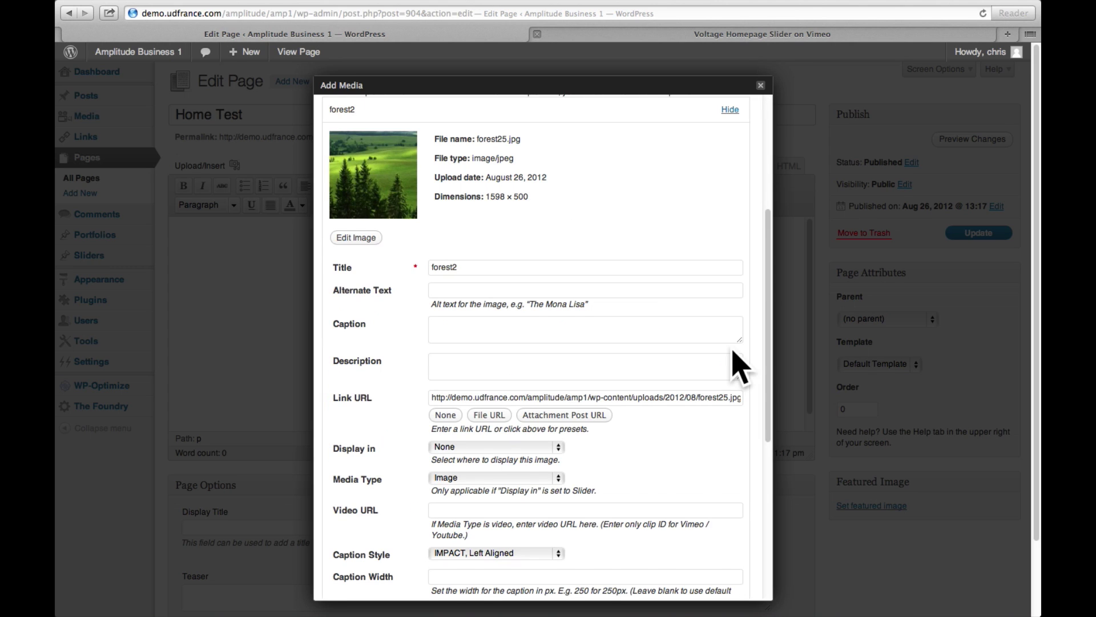
# Step: Caption forest2 'Welcome To Amp an awesome WordPress theme', fixing the capital 'An'
pyautogui.scroll(-1, 740, 368)
pyautogui.click(642, 312)
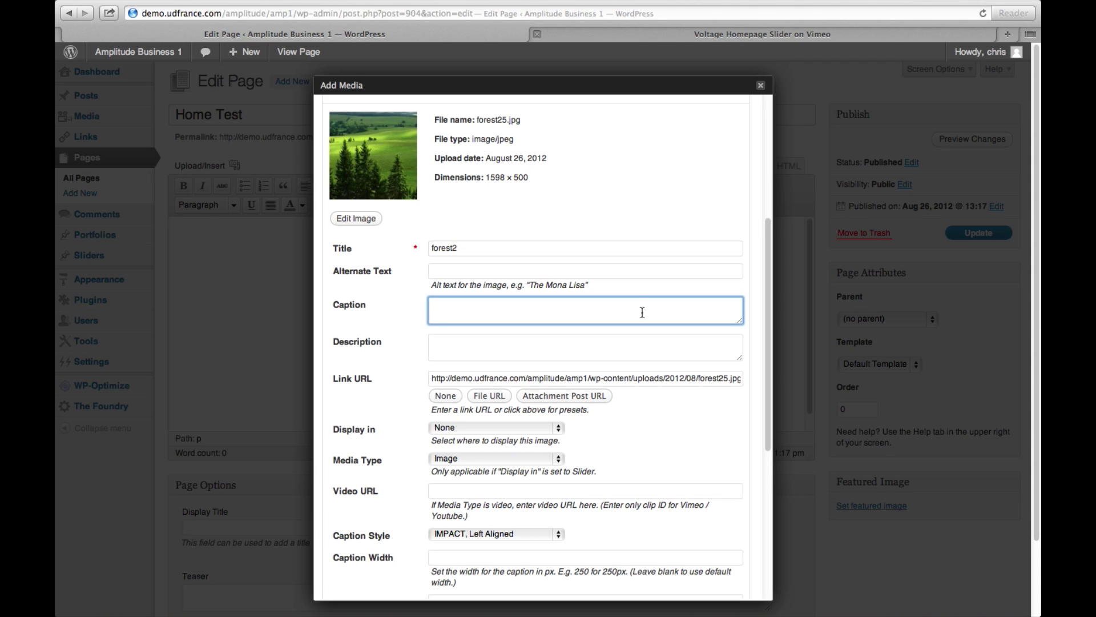
pyautogui.write('Welcome To Amp An')
pyautogui.press('BackSpace')
pyautogui.press('BackSpace')
pyautogui.press('BackSpace')
pyautogui.write('an awesome ')
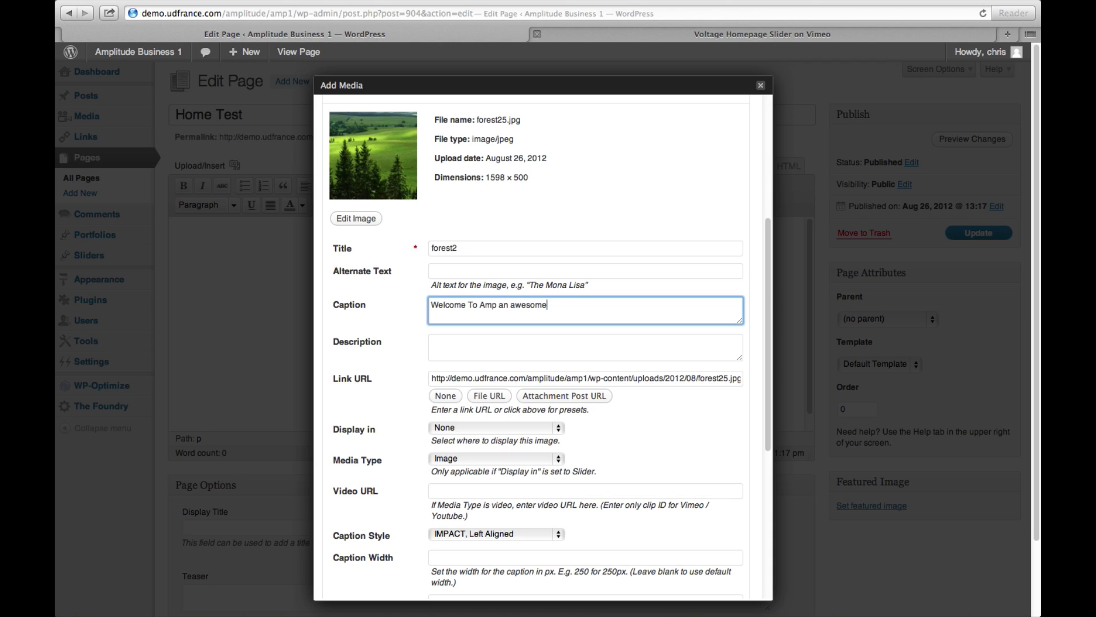
pyautogui.write('WordPress theme')
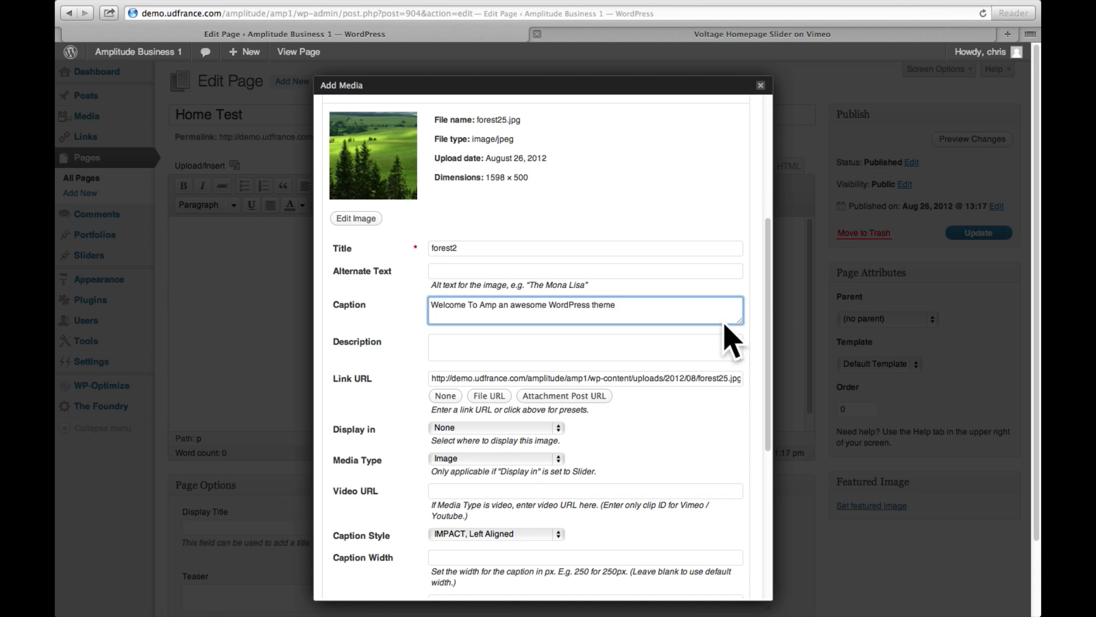
pyautogui.scroll(-1, 711, 368)
pyautogui.scroll(-3, 711, 371)
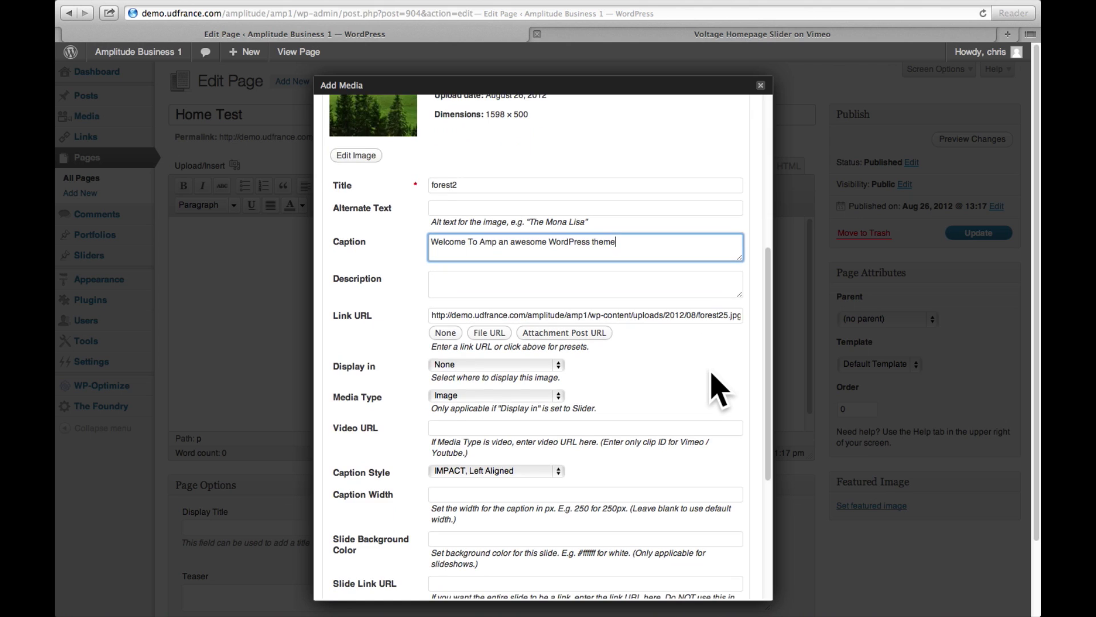
pyautogui.scroll(-3, 712, 374)
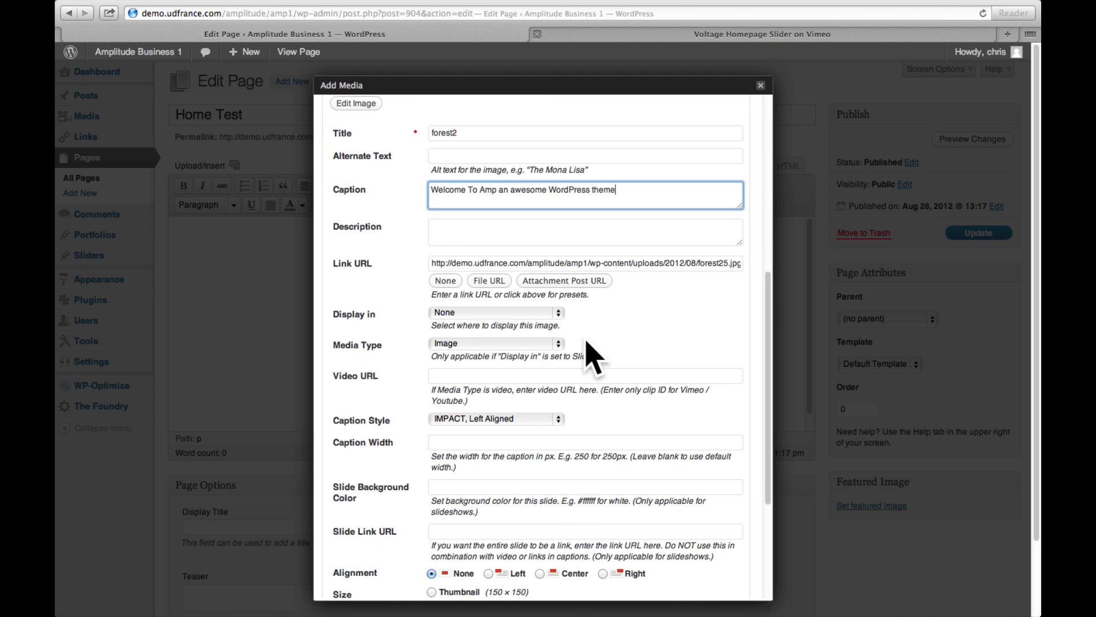
# Step: Set forest2's Display in option to Slider and its Media Type to Vimeo
pyautogui.click(549, 314)
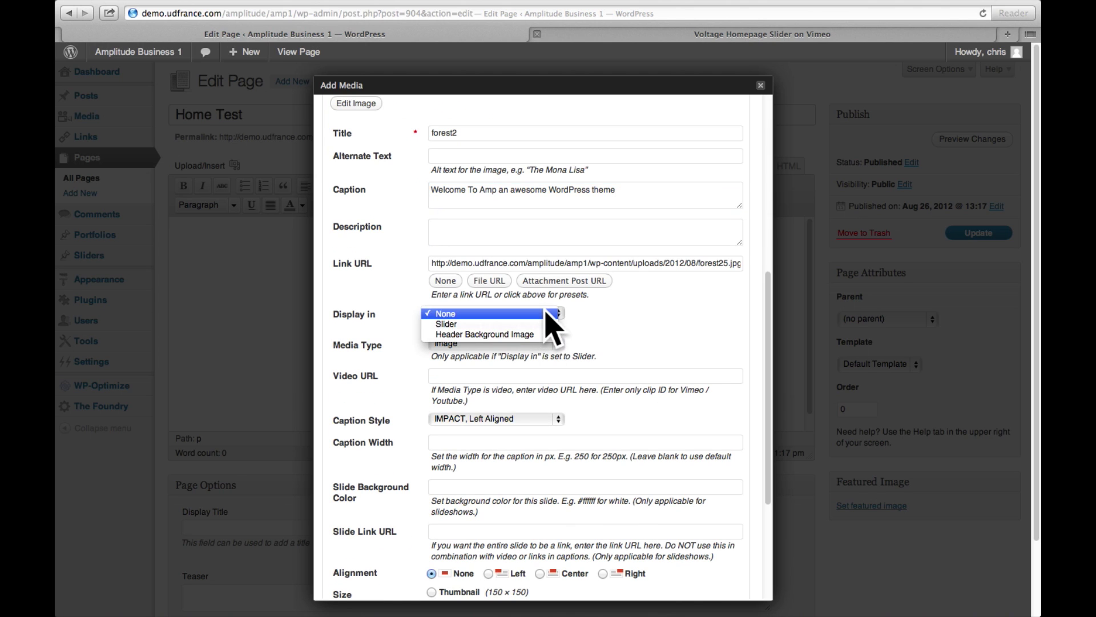
pyautogui.click(503, 324)
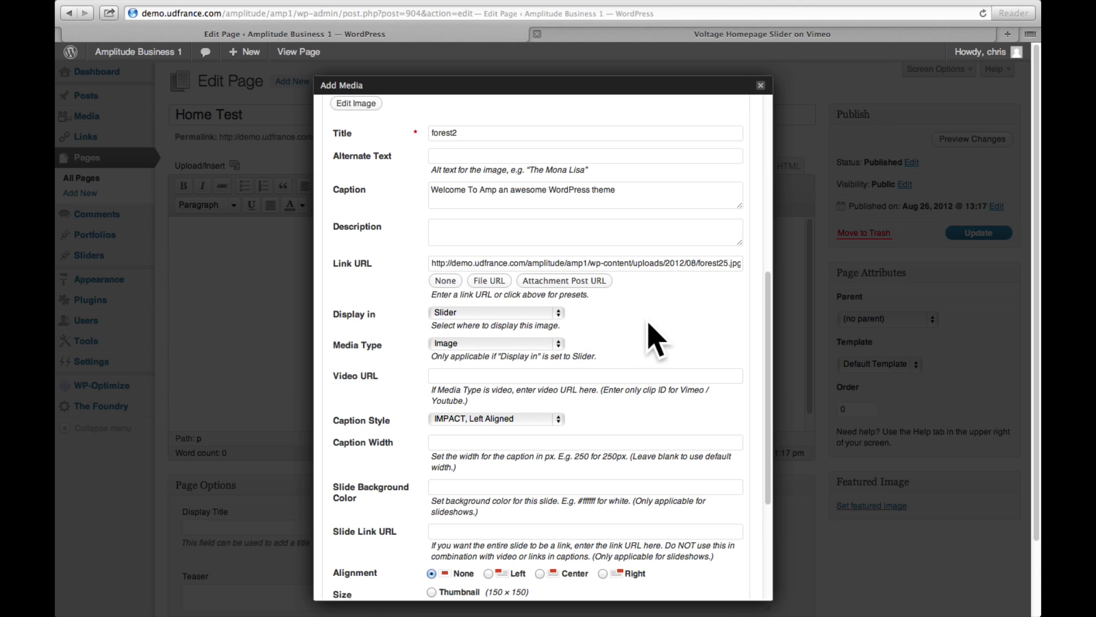
pyautogui.scroll(-3, 657, 331)
pyautogui.scroll(-1, 655, 320)
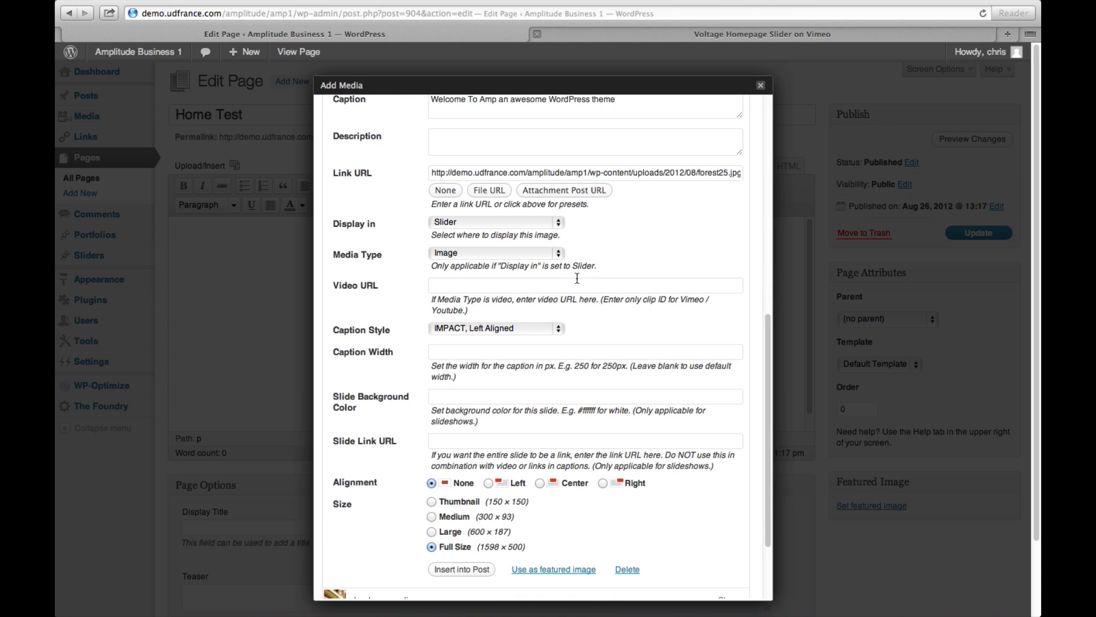
pyautogui.click(558, 254)
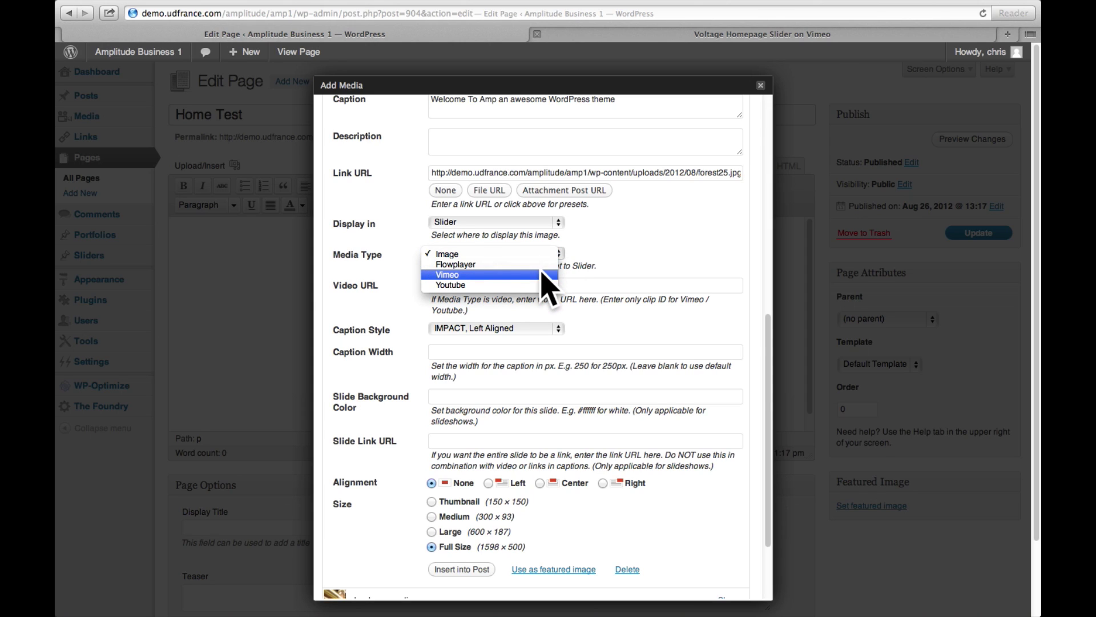
pyautogui.click(545, 279)
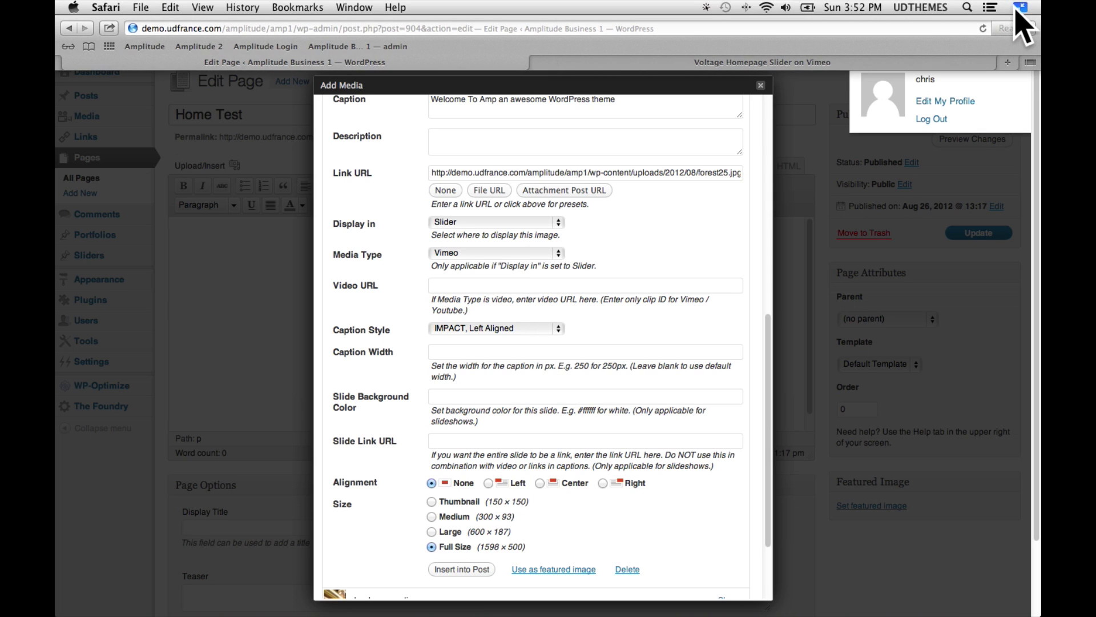
# Step: Copy the Vimeo clip ID 45519219 from the embed code saved in Notes
pyautogui.click(1016, 11)
pyautogui.click(564, 578)
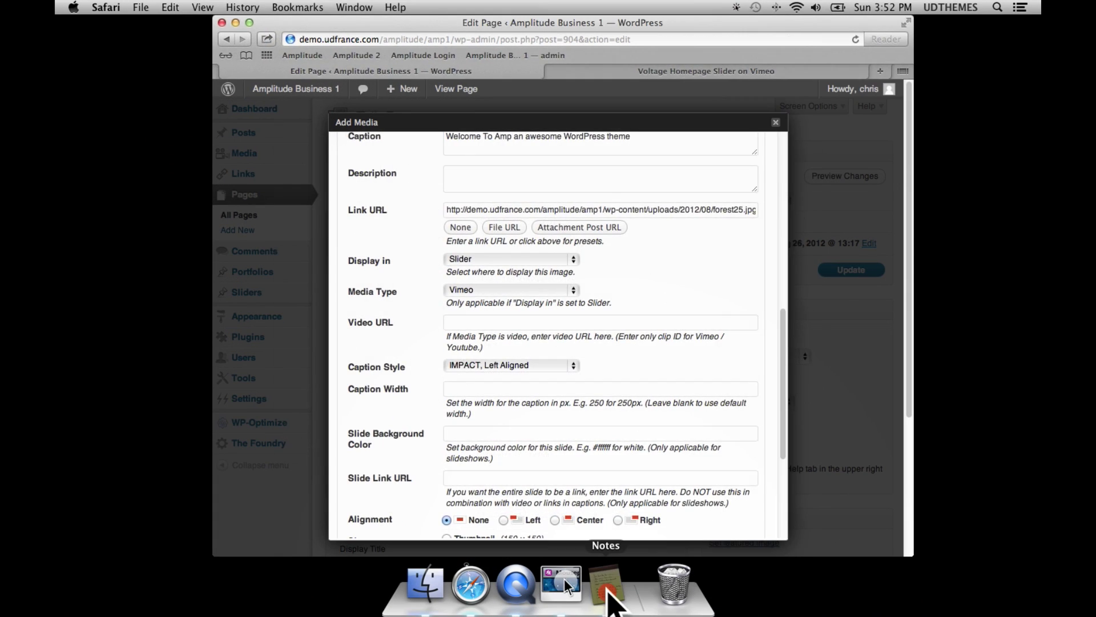
pyautogui.click(656, 246)
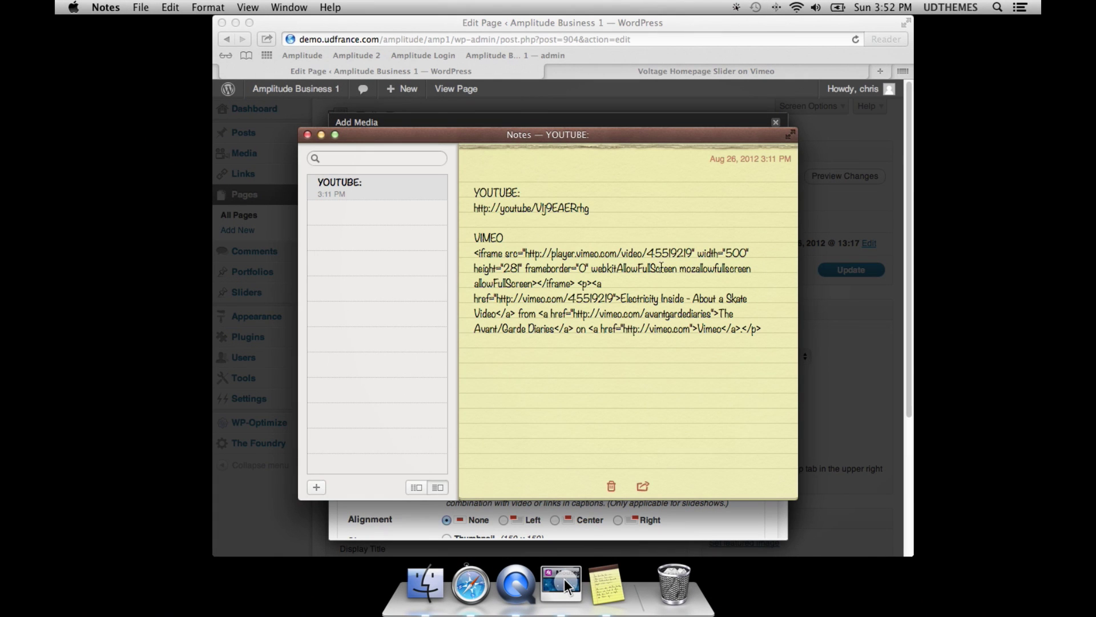
pyautogui.click(468, 264)
pyautogui.click(647, 256)
pyautogui.moveTo(647, 255); pyautogui.dragTo(692, 251)
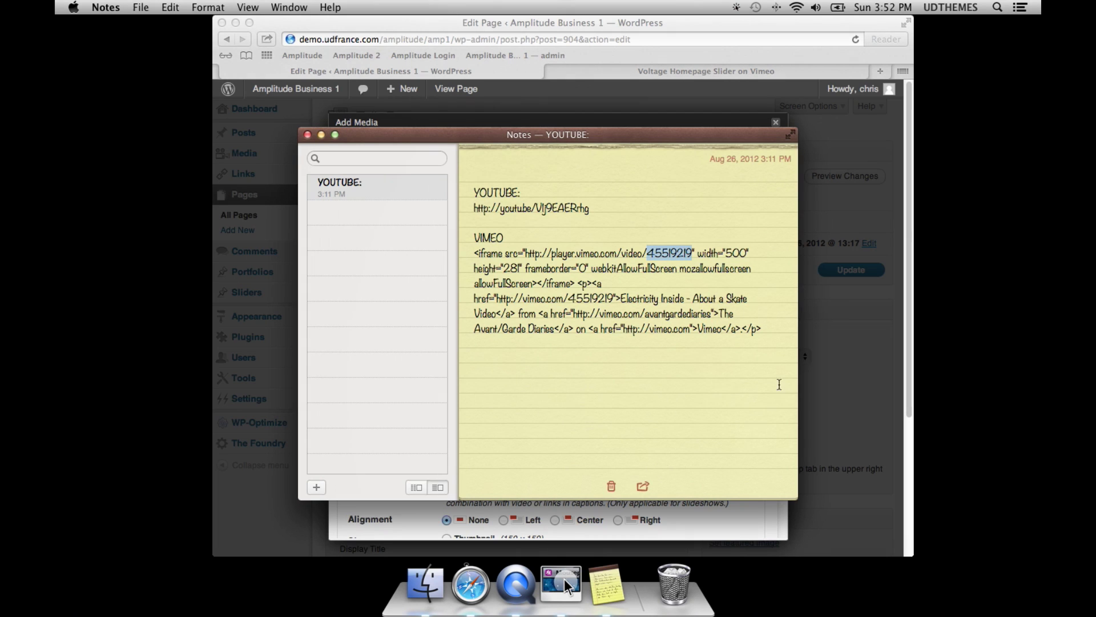
pyautogui.press('super+c')
pyautogui.click(905, 22)
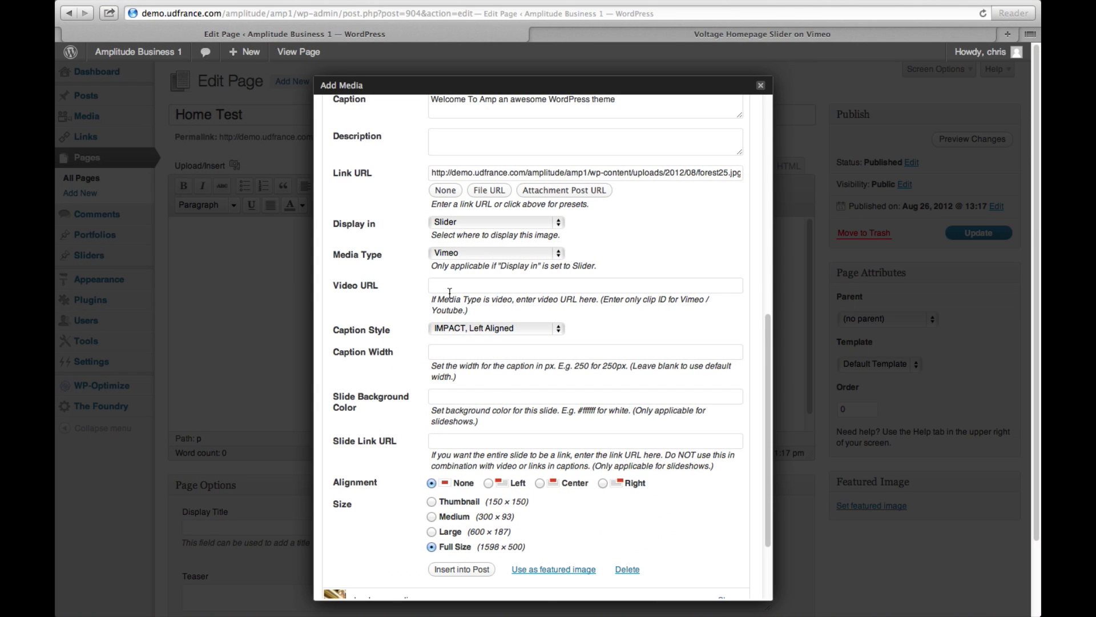
# Step: Paste 45519219 into forest2's Video URL and keep the IMPACT, Left Aligned caption style
pyautogui.click(452, 284)
pyautogui.press('super+v')
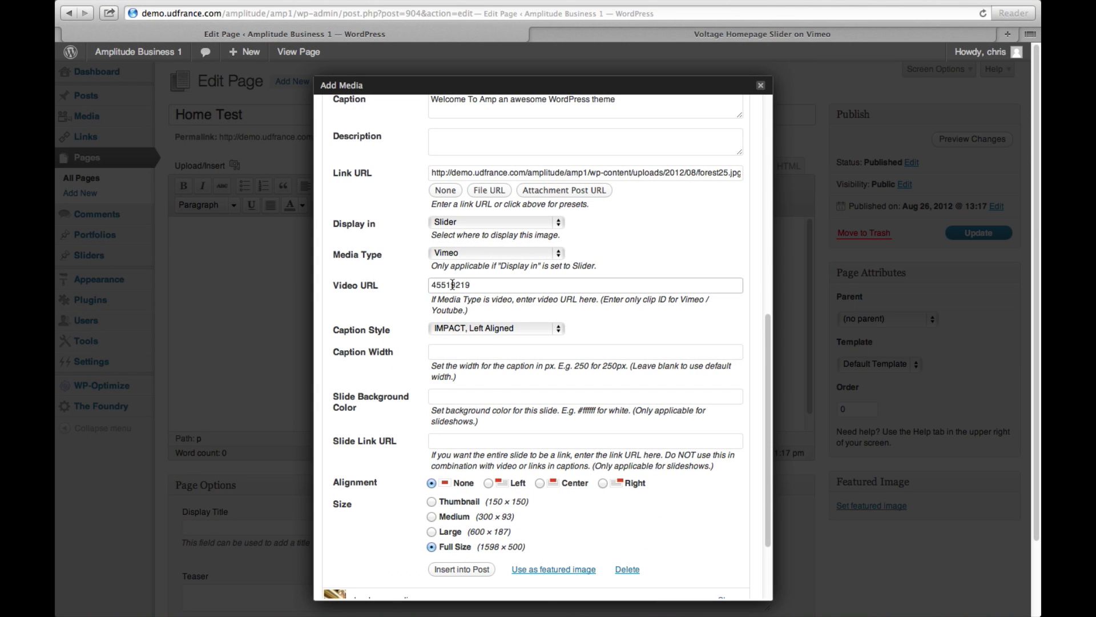
pyautogui.scroll(-1, 668, 263)
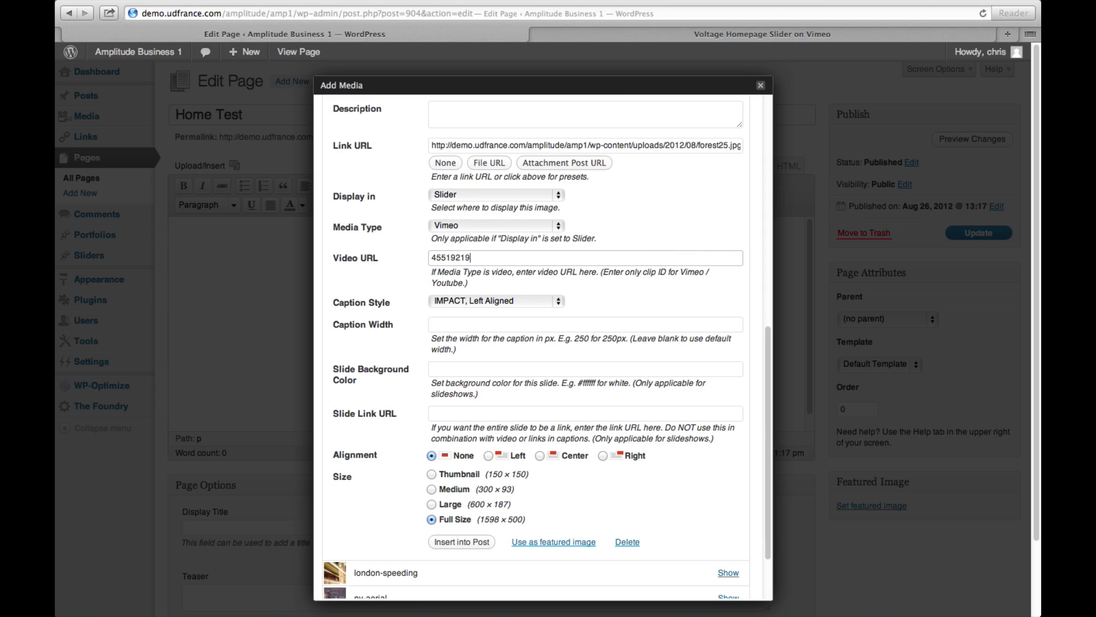
pyautogui.click(560, 303)
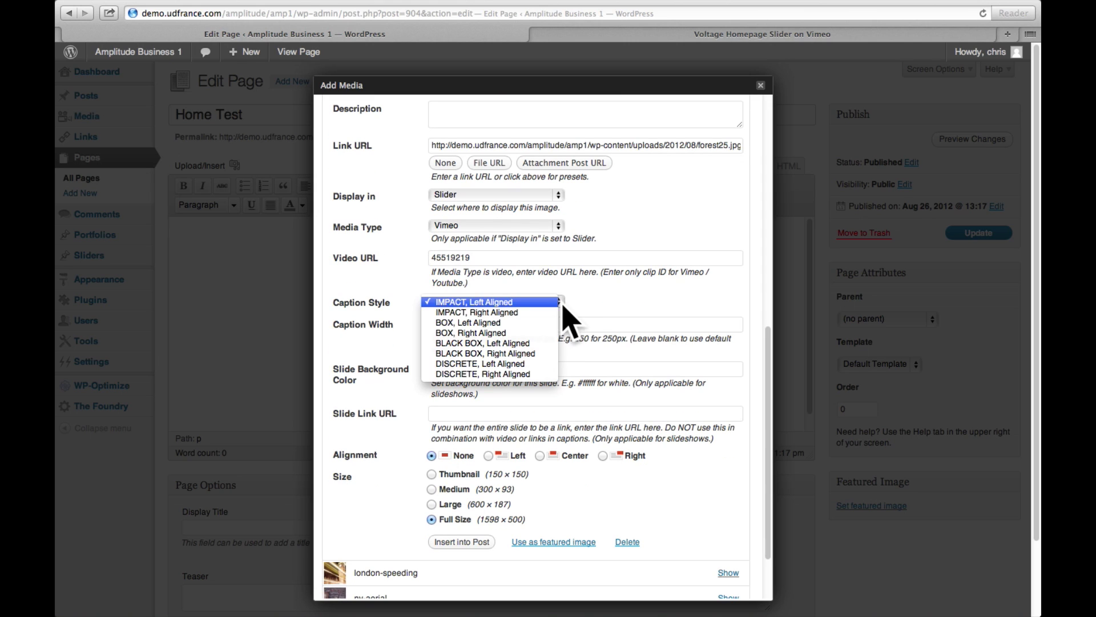
pyautogui.click(526, 303)
# Step: Set forest2's caption width to 300 and collapse its details
pyautogui.scroll(-3, 656, 220)
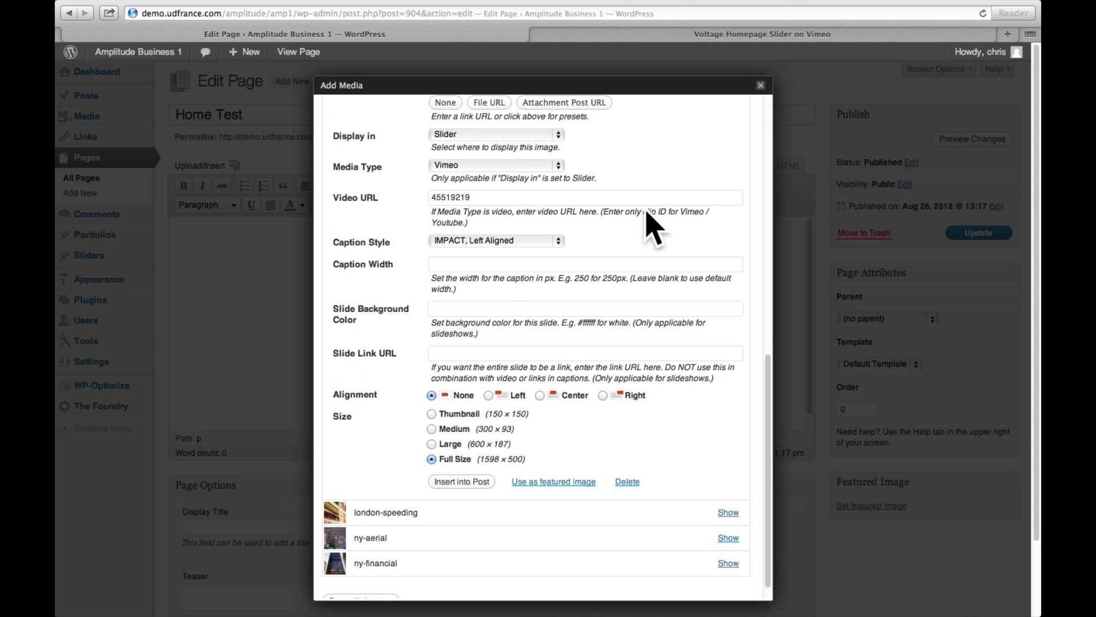
pyautogui.click(470, 270)
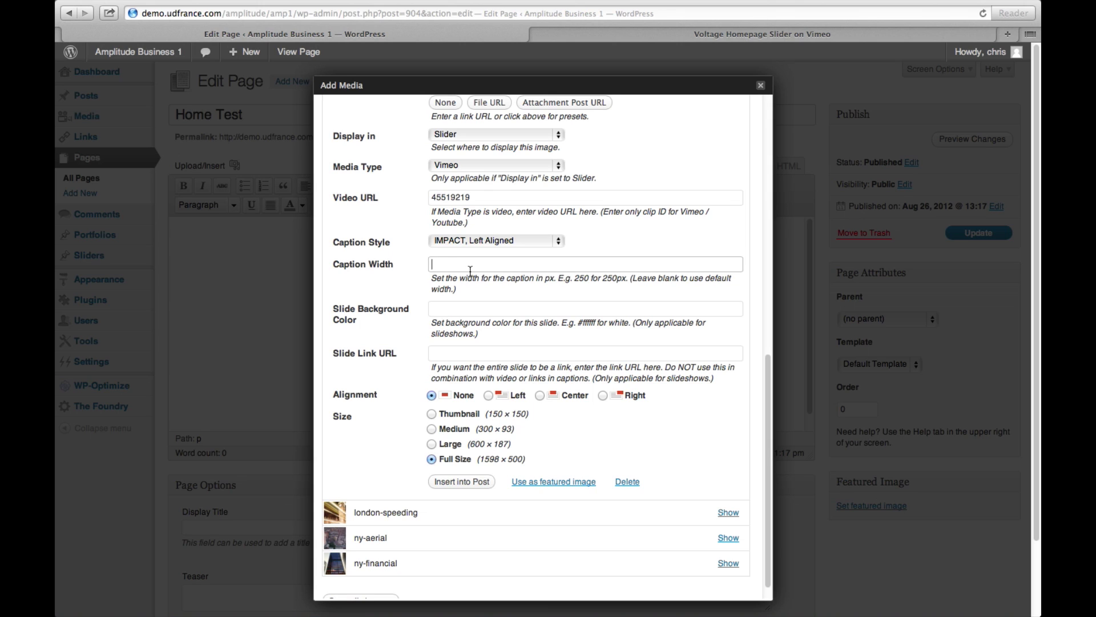
pyautogui.write('300')
pyautogui.scroll(-3, 612, 335)
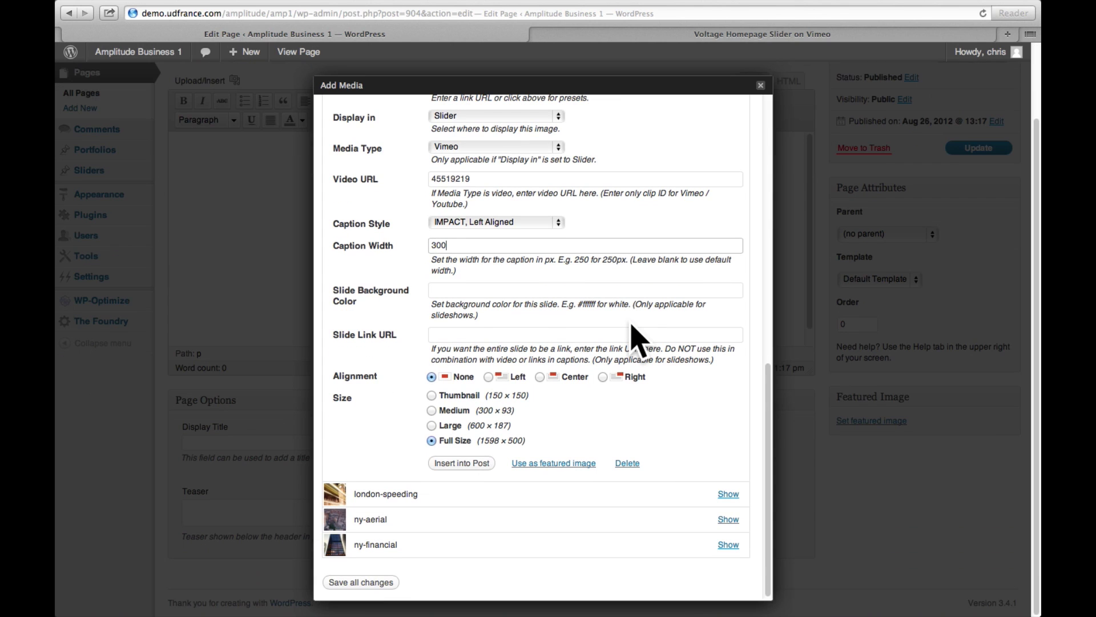
pyautogui.scroll(8, 746, 490)
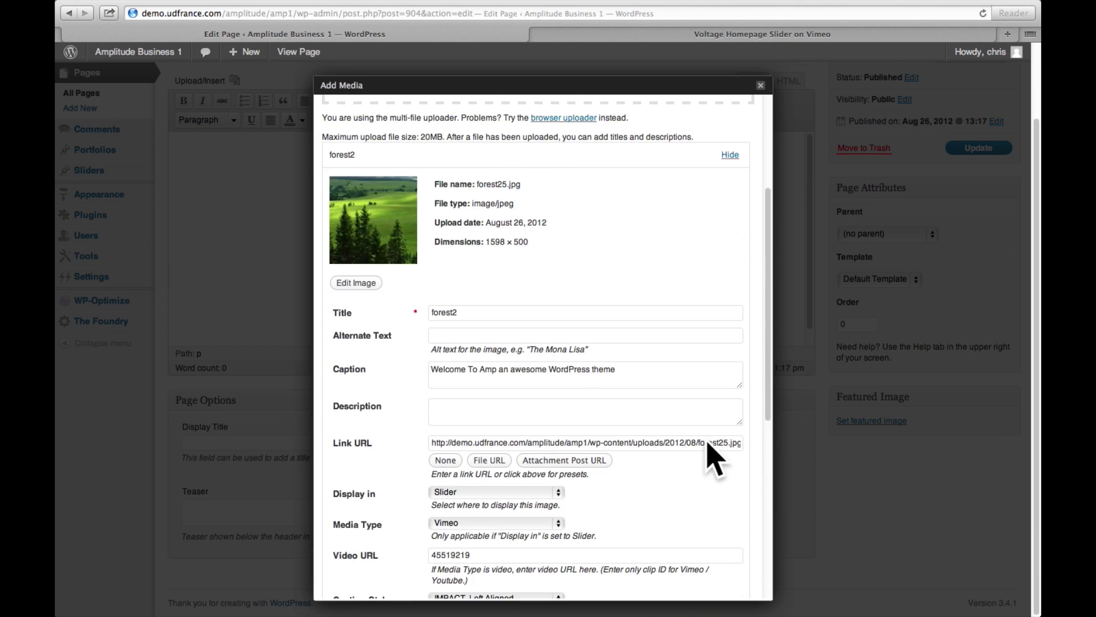
pyautogui.scroll(5, 720, 399)
pyautogui.click(728, 350)
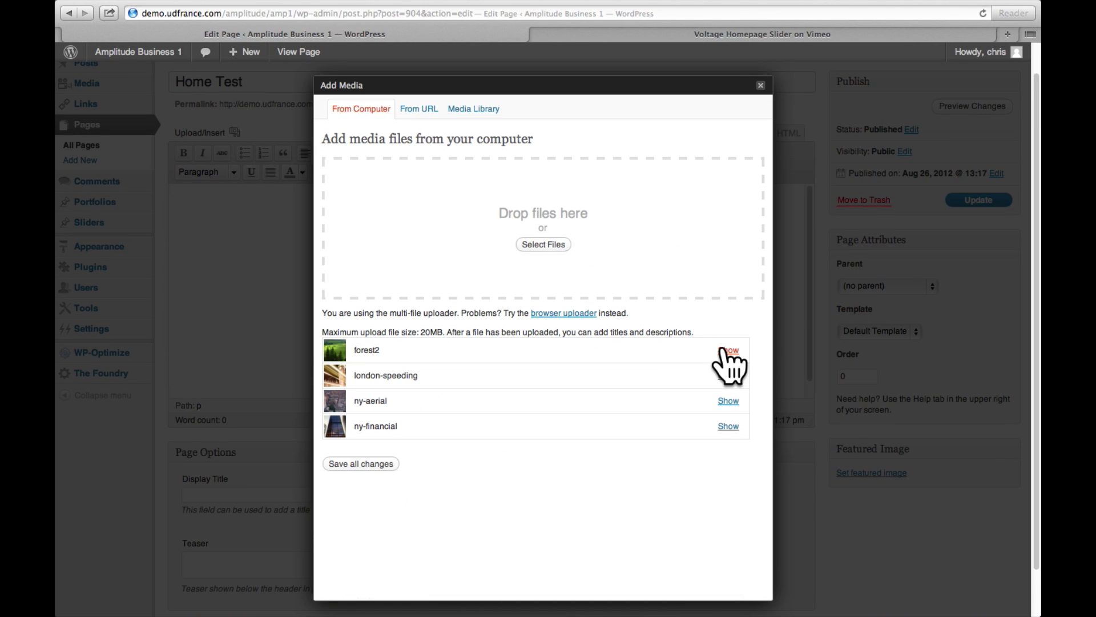
# Step: Caption london-speeding 'This is the second slide, Awesome' and set Display in Slider and Media Type Youtube
pyautogui.click(728, 375)
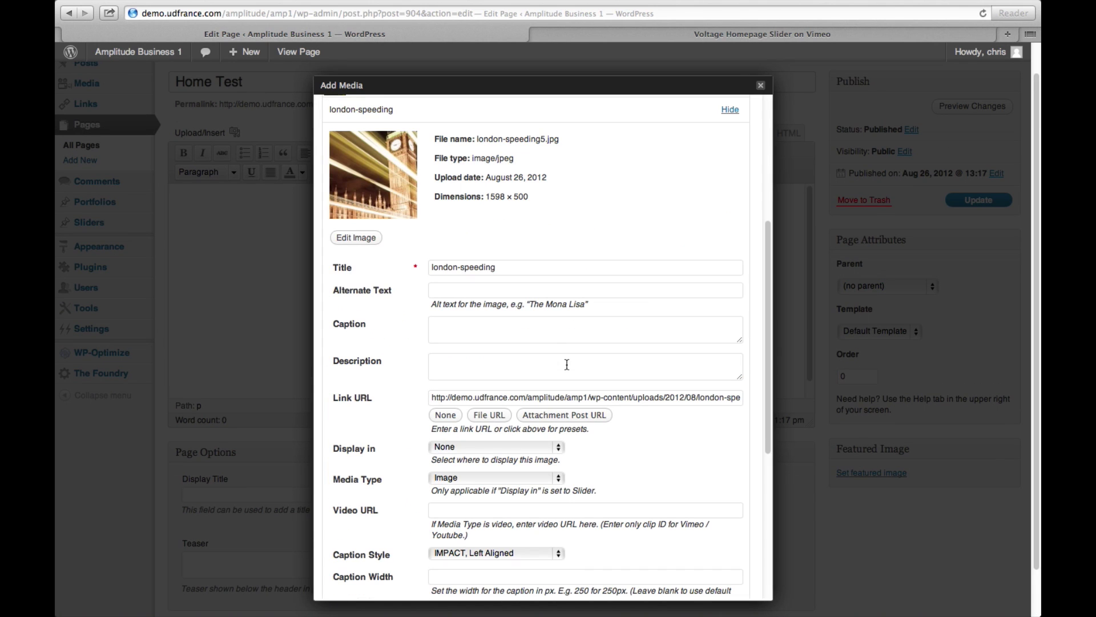
pyautogui.click(556, 340)
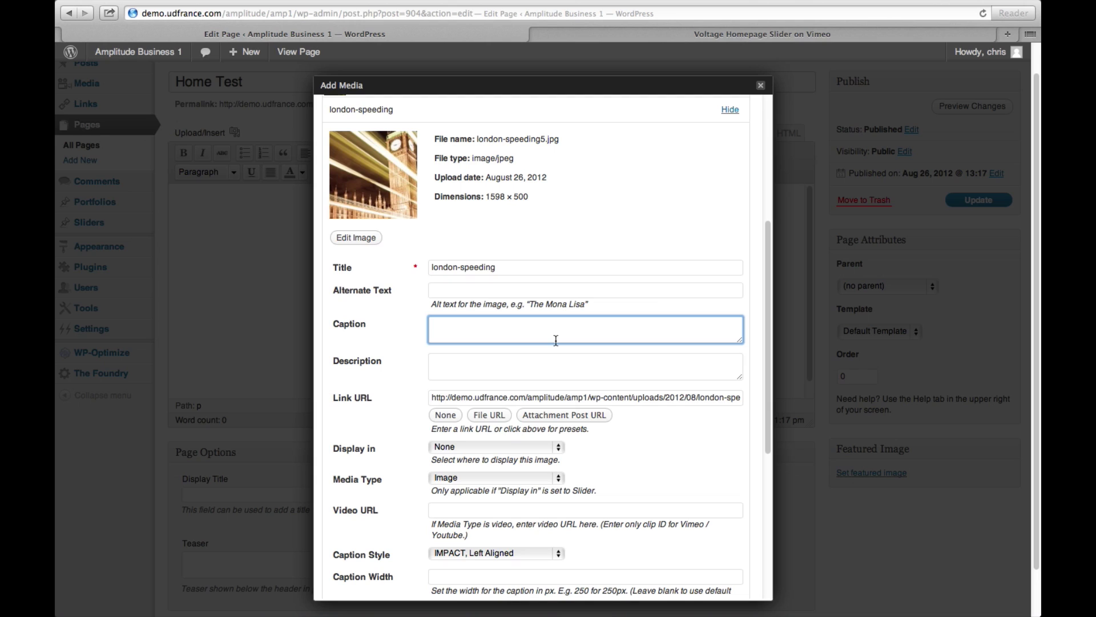
pyautogui.write('This is the second sli')
pyautogui.write('der')
pyautogui.write(' Aweso')
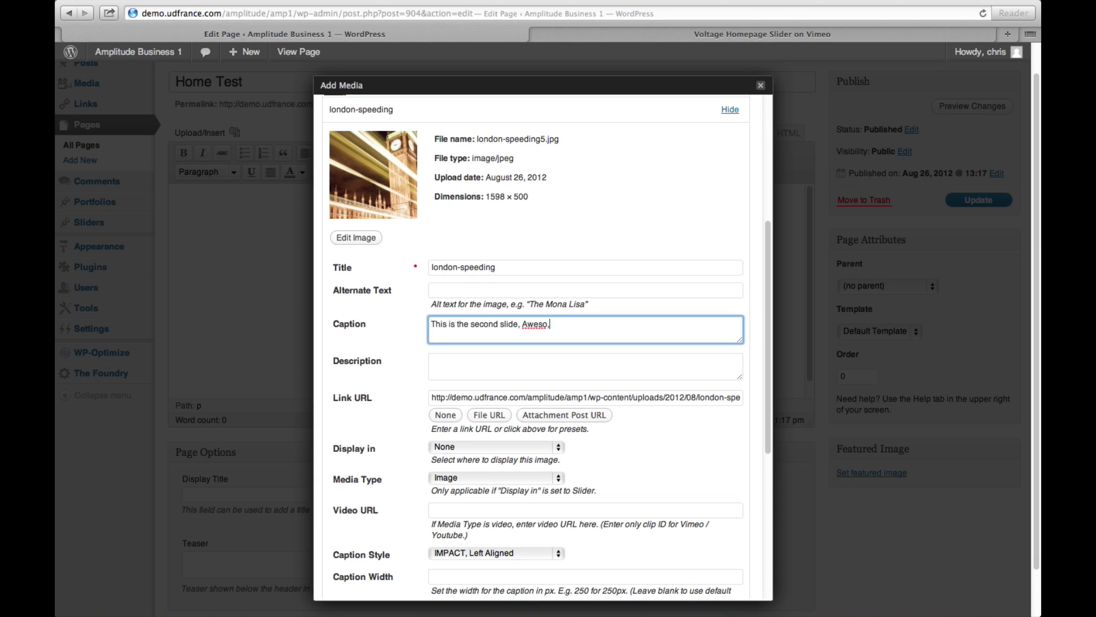
pyautogui.write('me')
pyautogui.scroll(-2, 599, 320)
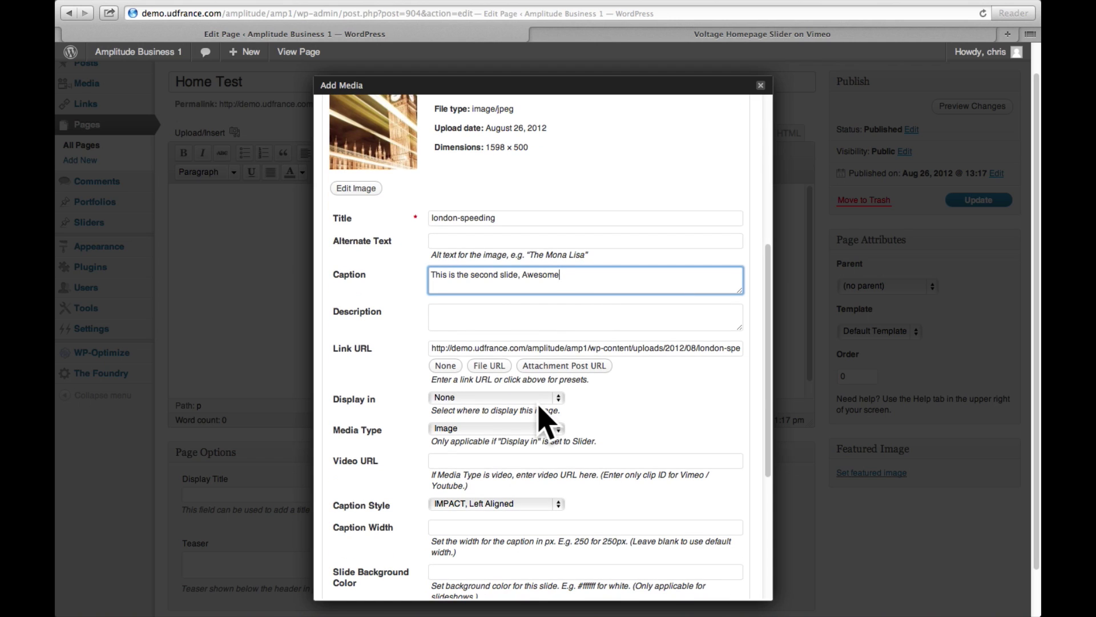
pyautogui.click(539, 398)
pyautogui.click(533, 413)
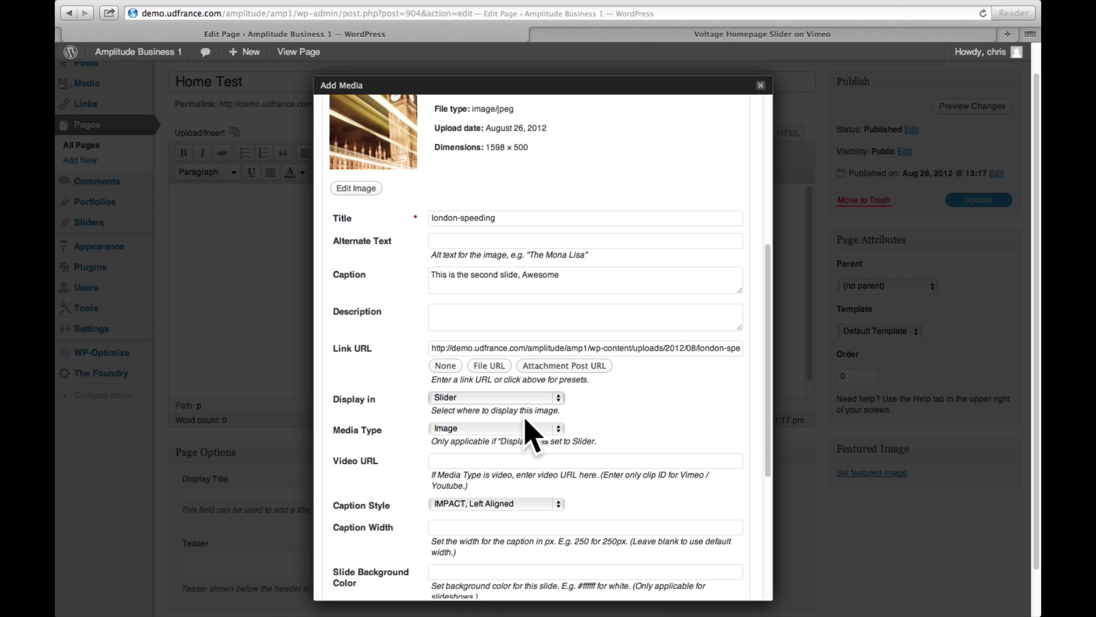
pyautogui.click(522, 429)
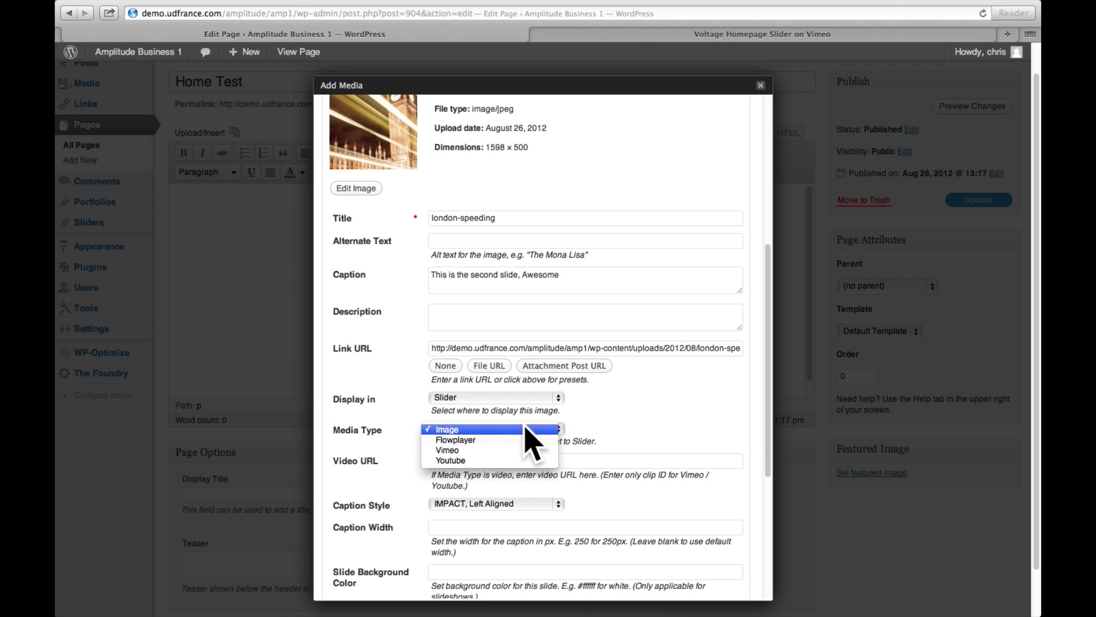
pyautogui.click(508, 461)
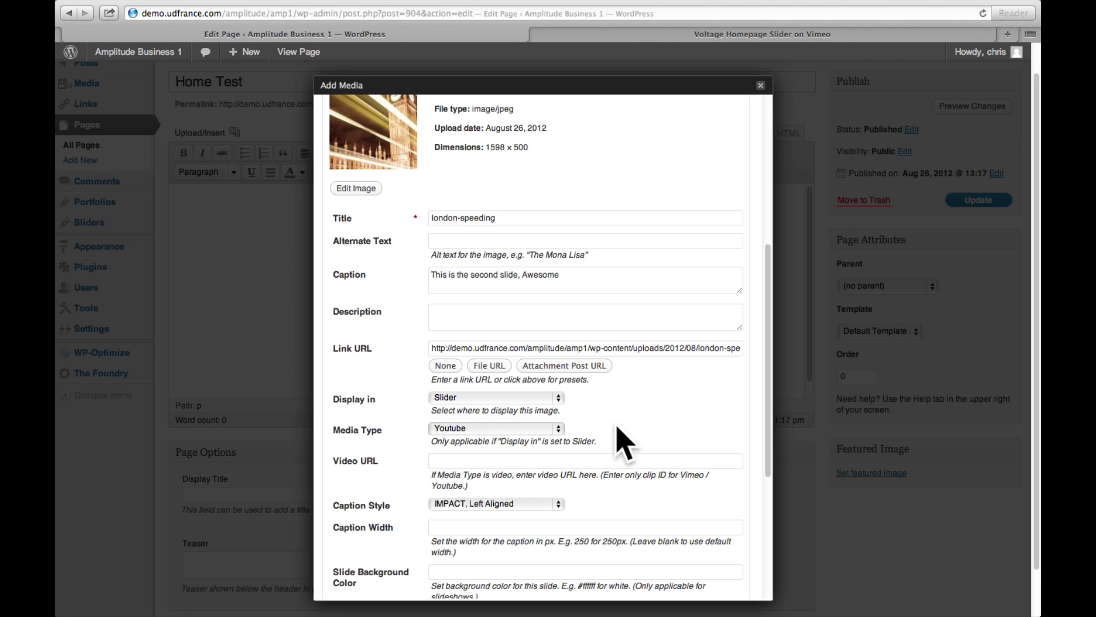
# Step: Copy the YouTube video ID from the Notes memo, then return Safari to full screen
pyautogui.click(948, 8)
pyautogui.click(1022, 11)
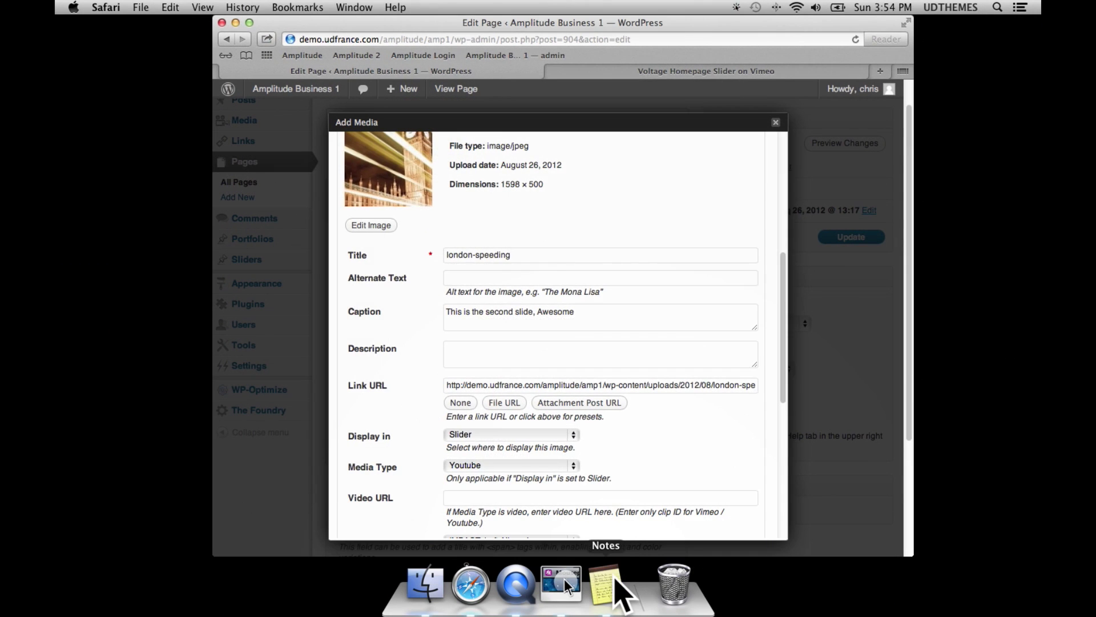
pyautogui.click(606, 585)
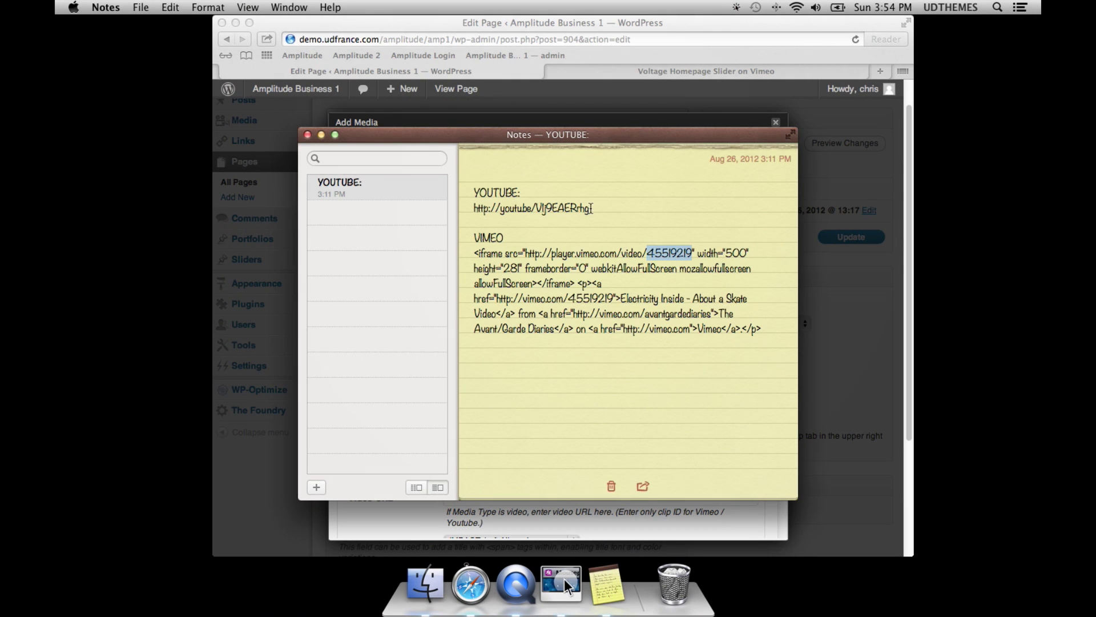
pyautogui.moveTo(534, 209); pyautogui.dragTo(592, 209)
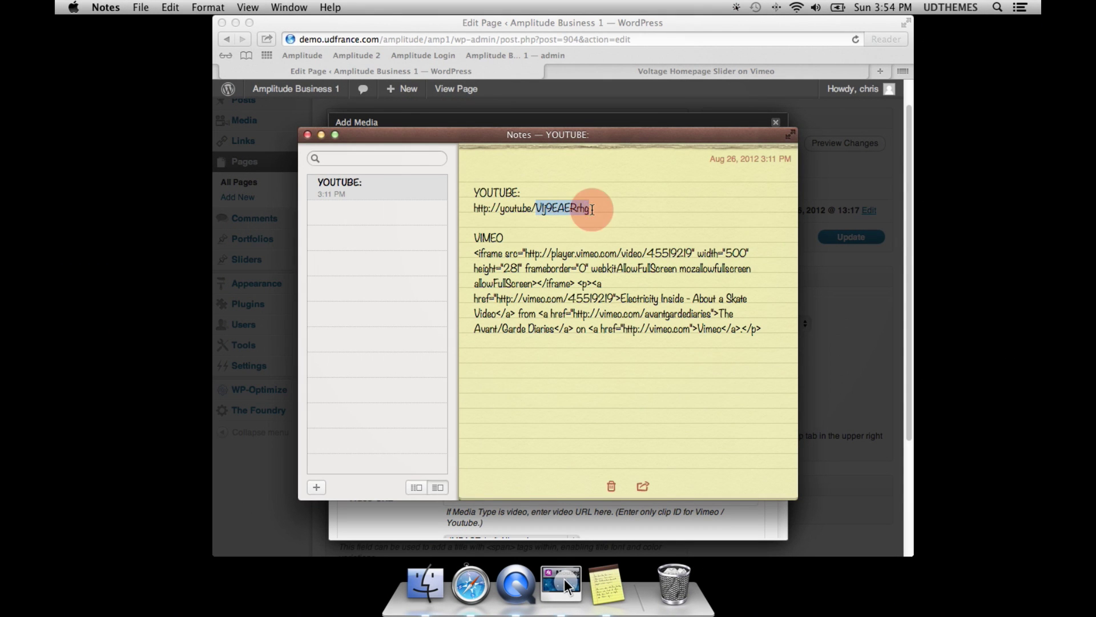
pyautogui.press('super+c')
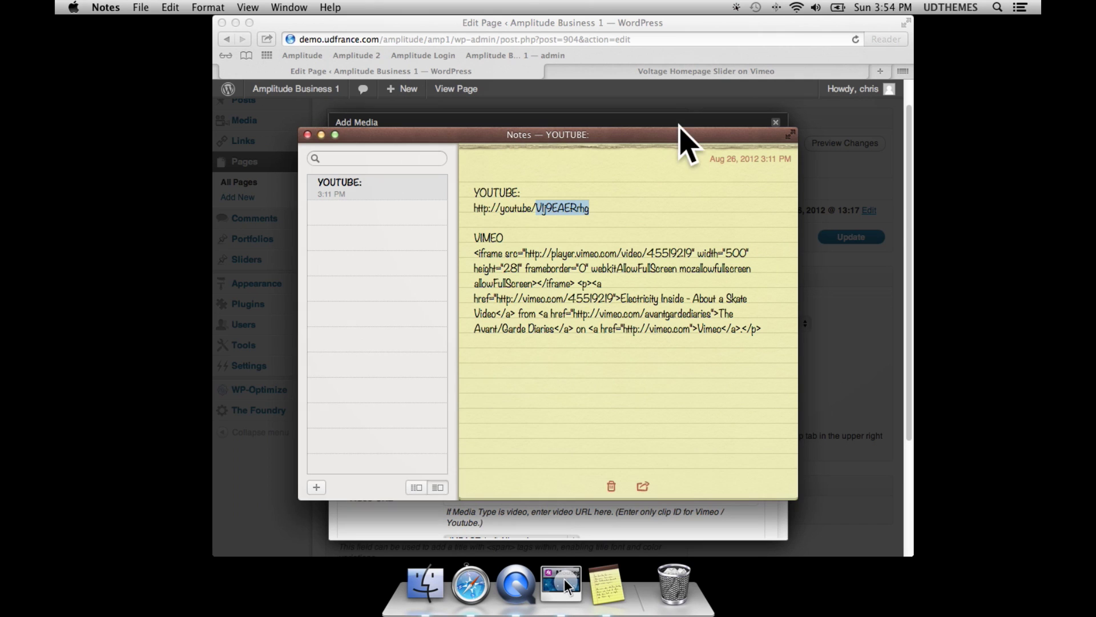
pyautogui.click(905, 26)
pyautogui.click(908, 22)
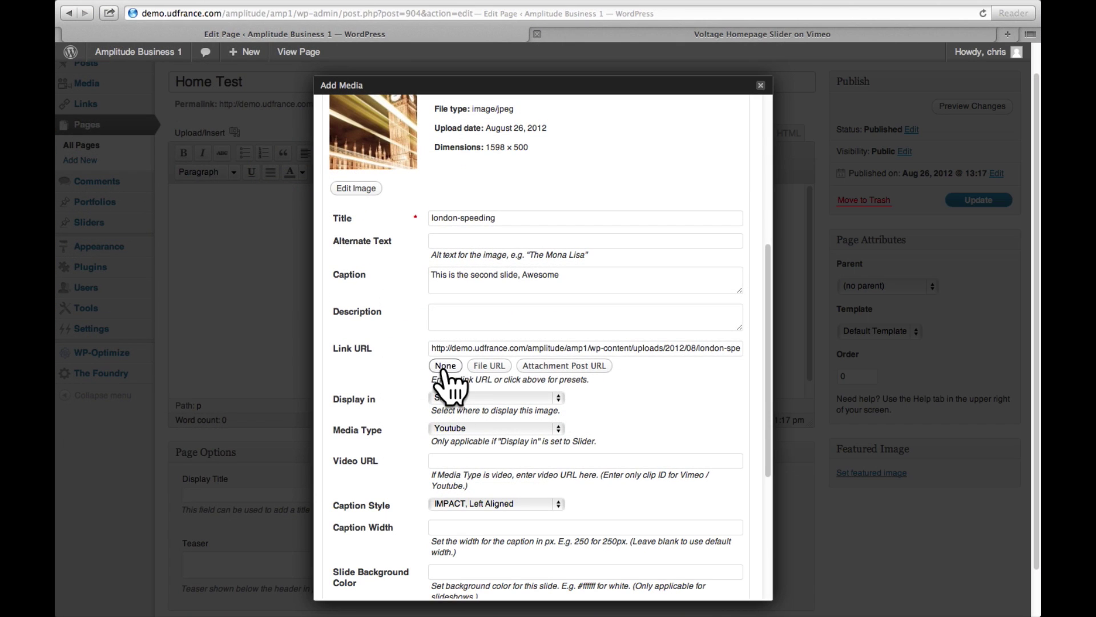
# Step: Paste YouTube ID V1j9EAERrhg into the london-speeding Video URL field
pyautogui.click(460, 460)
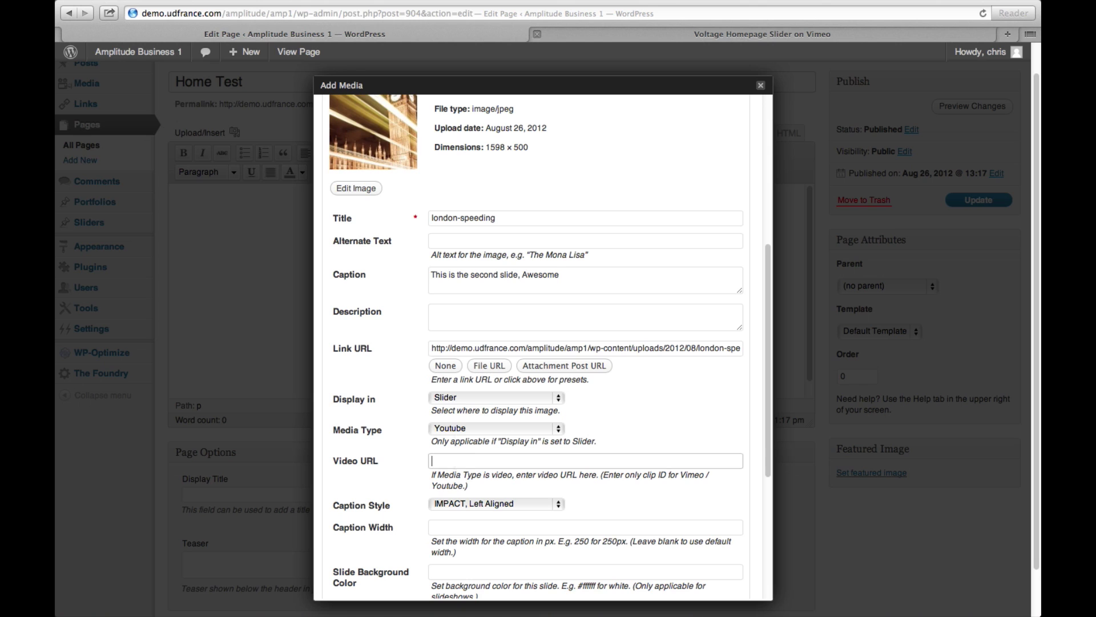
pyautogui.press('super+v')
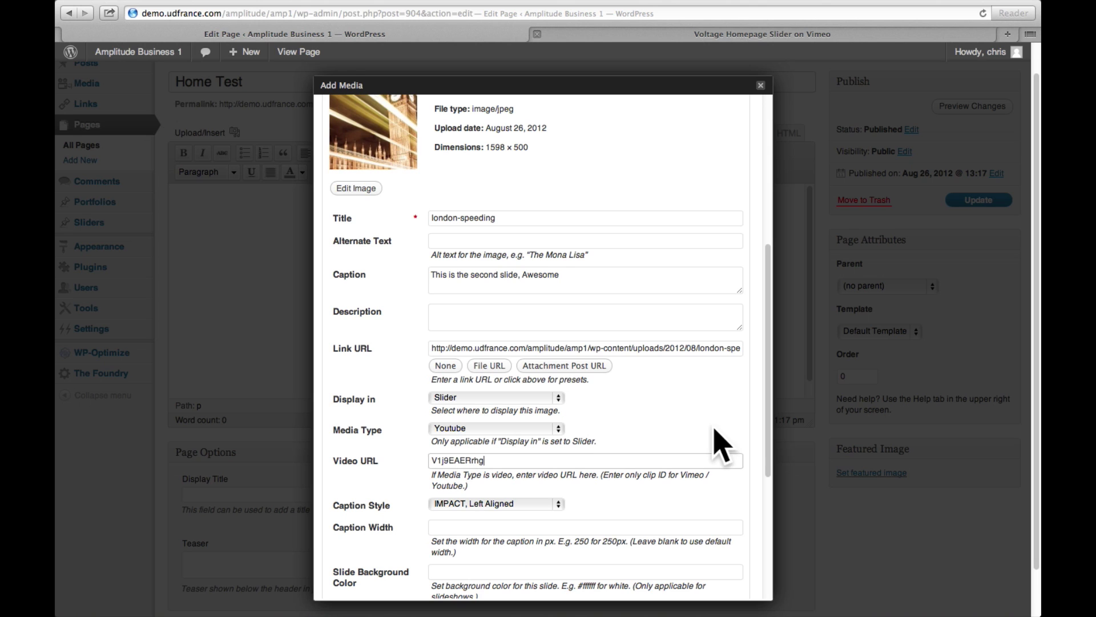
pyautogui.scroll(-2, 680, 385)
pyautogui.scroll(-5, 677, 388)
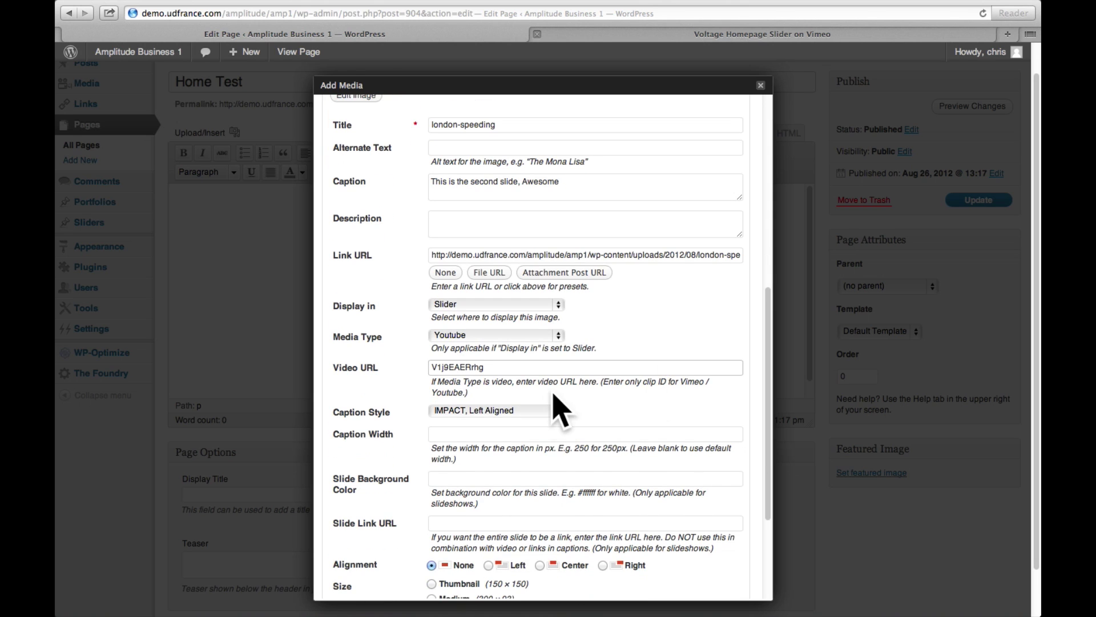
# Step: Set the london-speeding caption style to IMPACT, Right Aligned
pyautogui.click(559, 412)
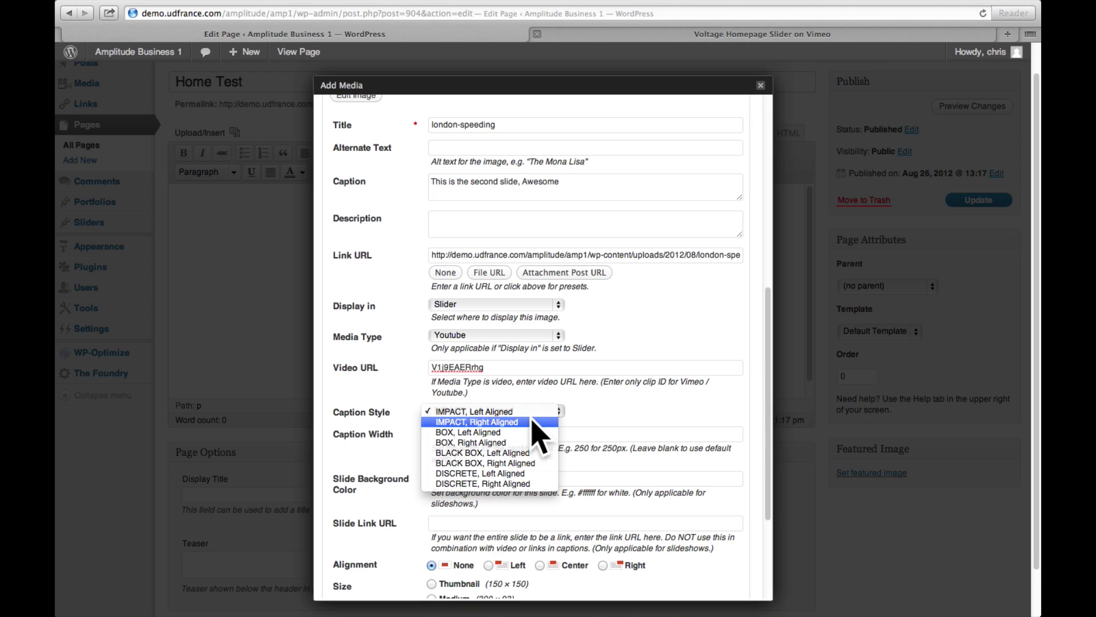
pyautogui.click(533, 423)
pyautogui.scroll(-8, 649, 329)
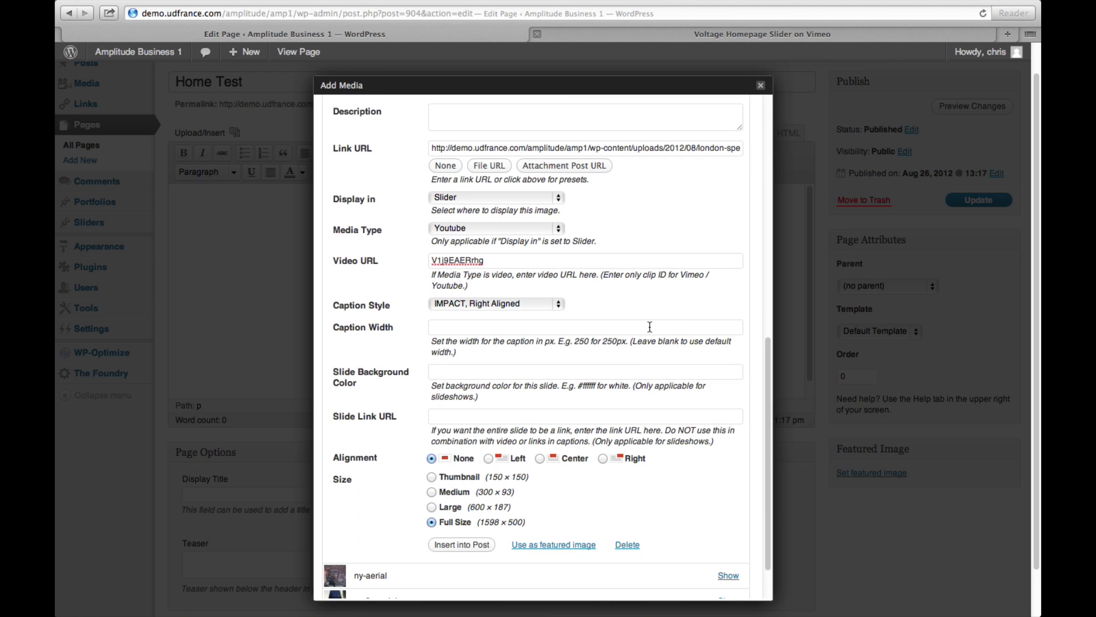
pyautogui.scroll(-4, 649, 326)
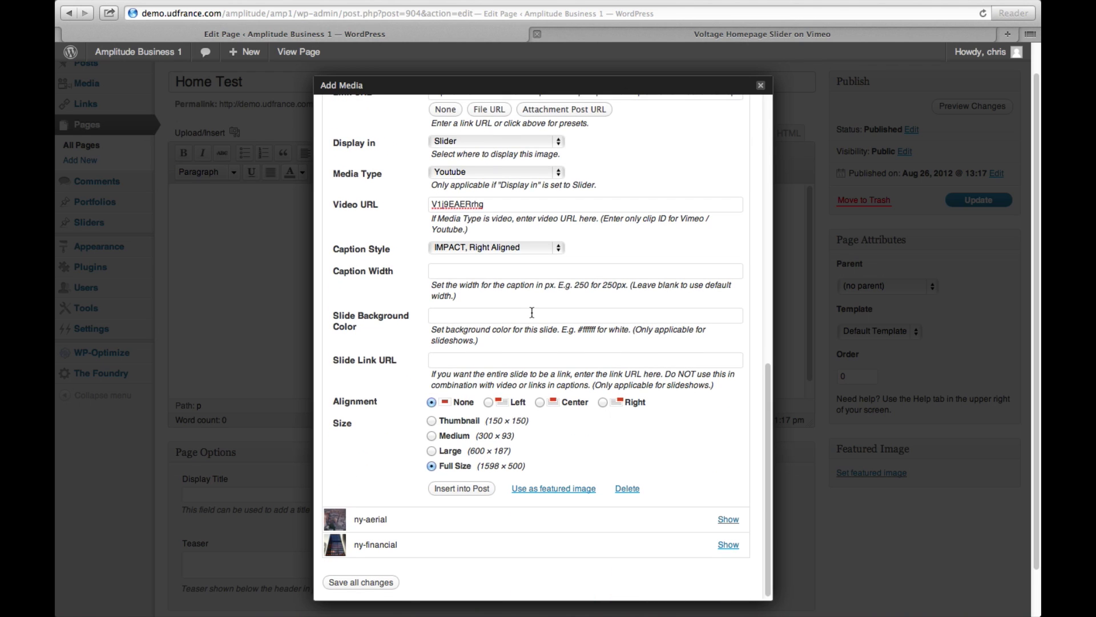
pyautogui.scroll(-4, 686, 451)
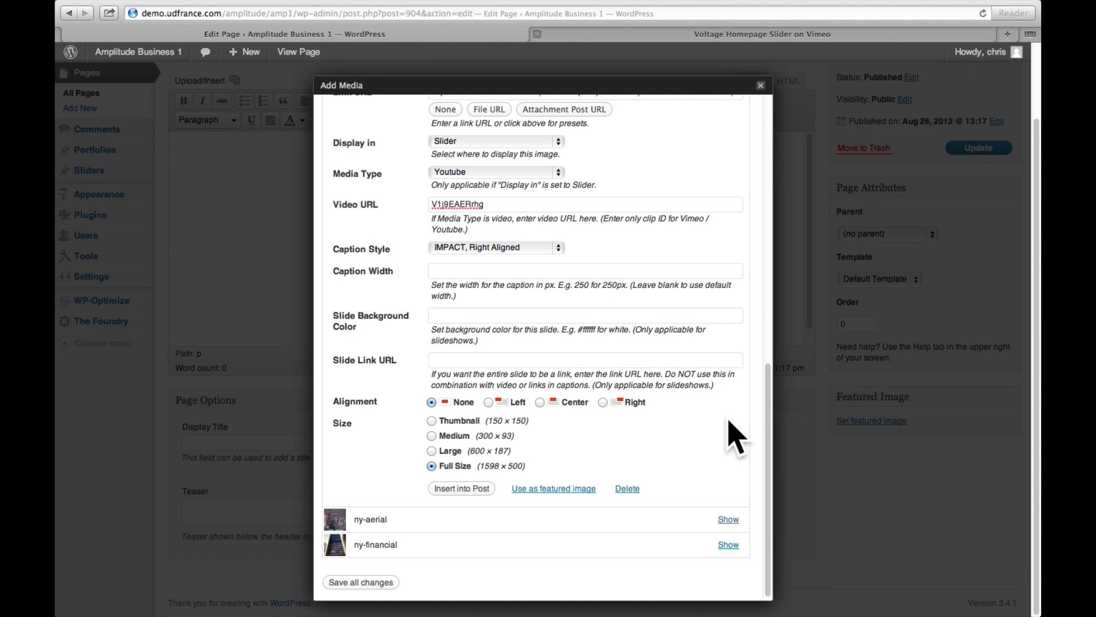
pyautogui.scroll(15, 732, 434)
pyautogui.scroll(20, 731, 432)
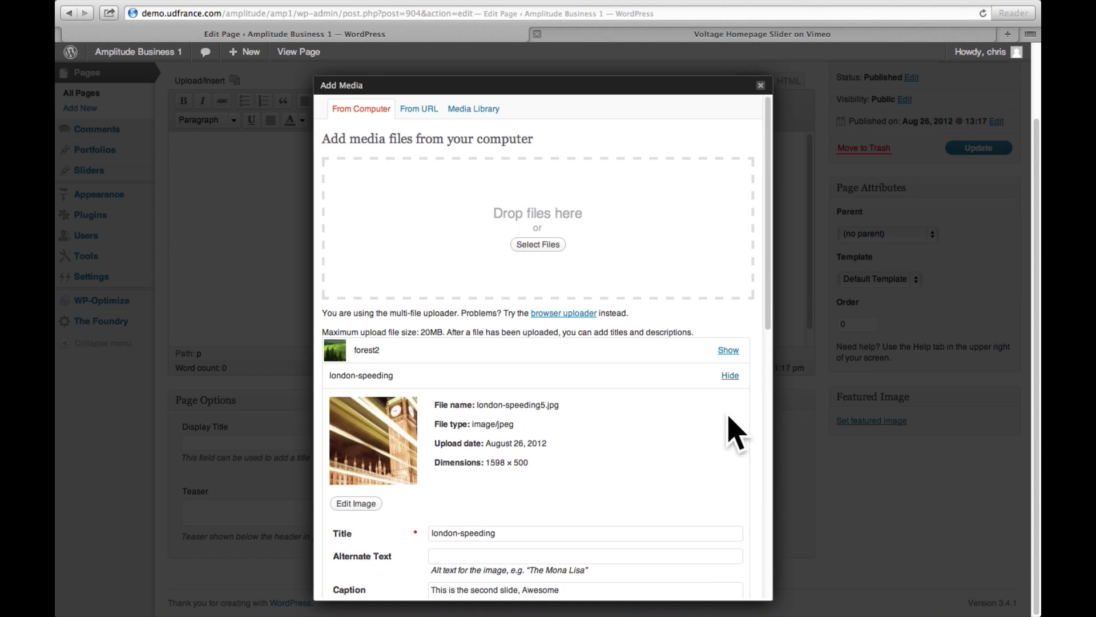
# Step: Collapse london-speeding and caption ny-aerial 'This is a descrete caption, Nice.'
pyautogui.click(728, 376)
pyautogui.click(729, 400)
pyautogui.scroll(-20, 697, 428)
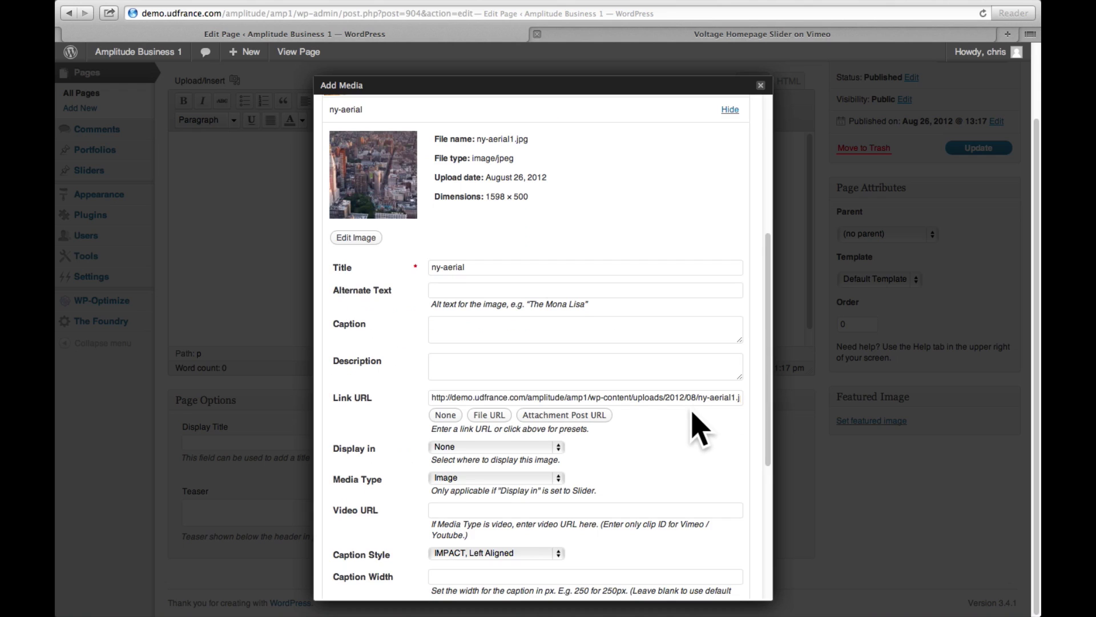
pyautogui.click(578, 315)
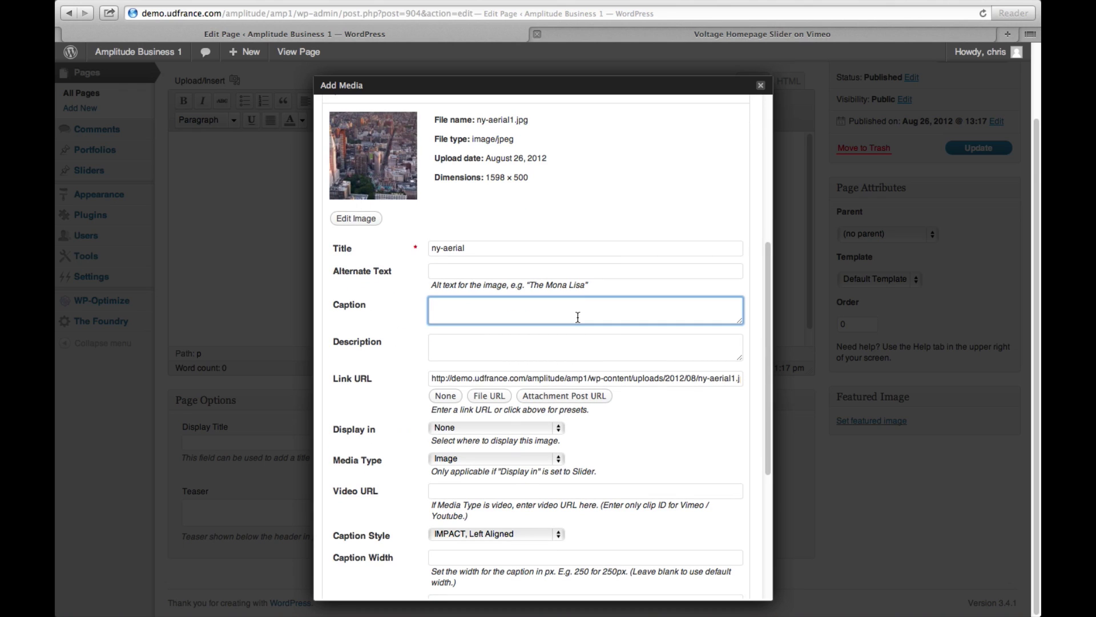
pyautogui.write('t')
pyautogui.write('his is a d')
pyautogui.write('escrete caption')
pyautogui.write(', Nice.')
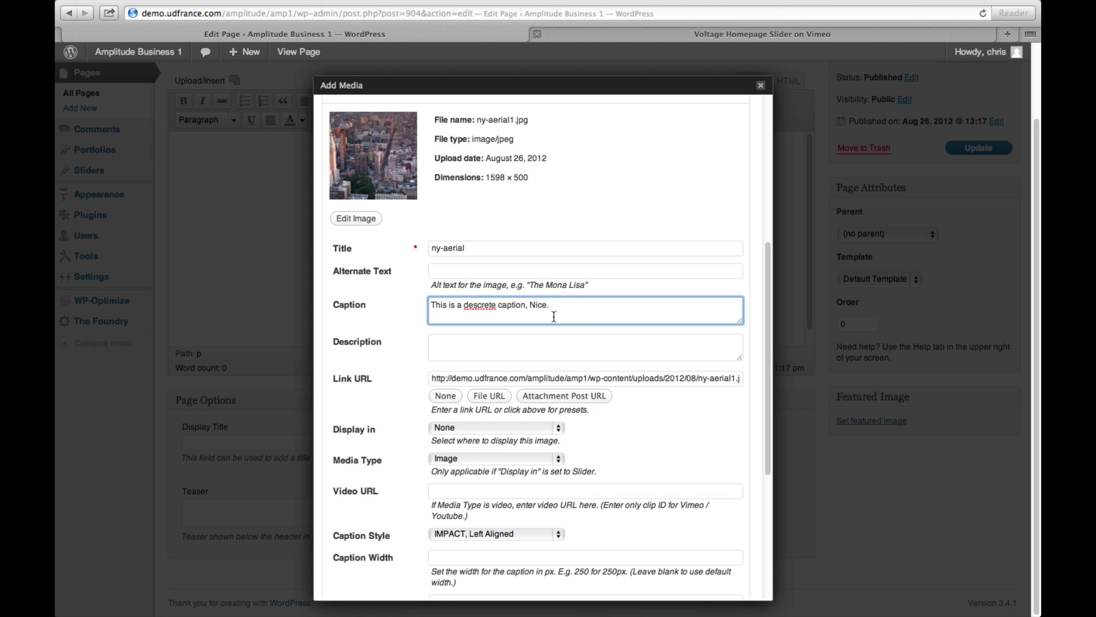
# Step: Set ny-aerial to display in the Slider, keeping Media Type as Image
pyautogui.scroll(-2, 553, 315)
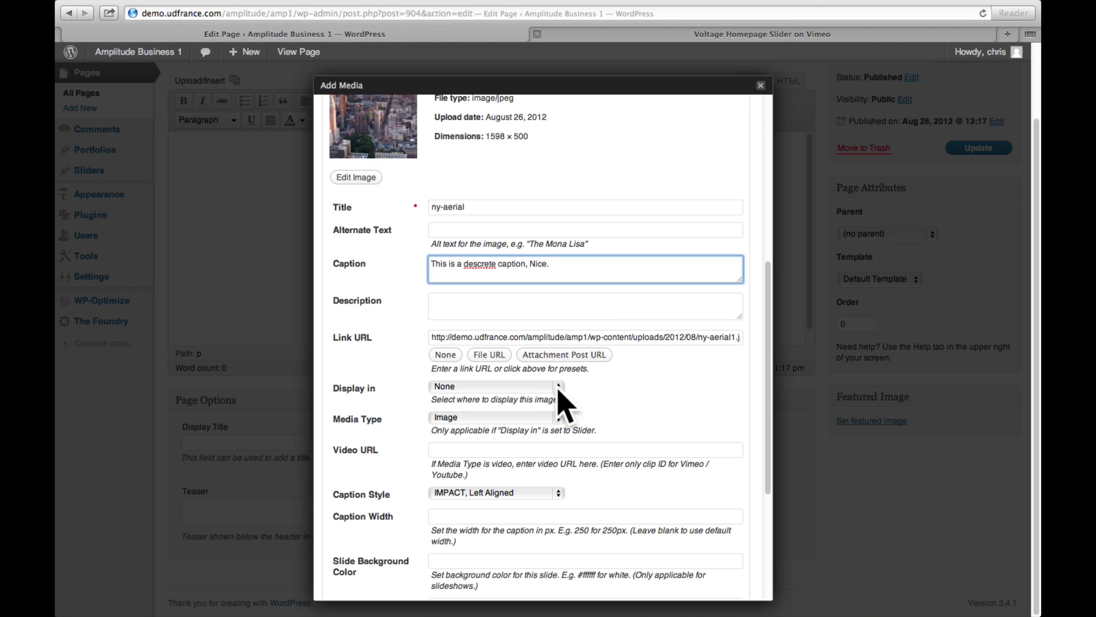
pyautogui.click(552, 388)
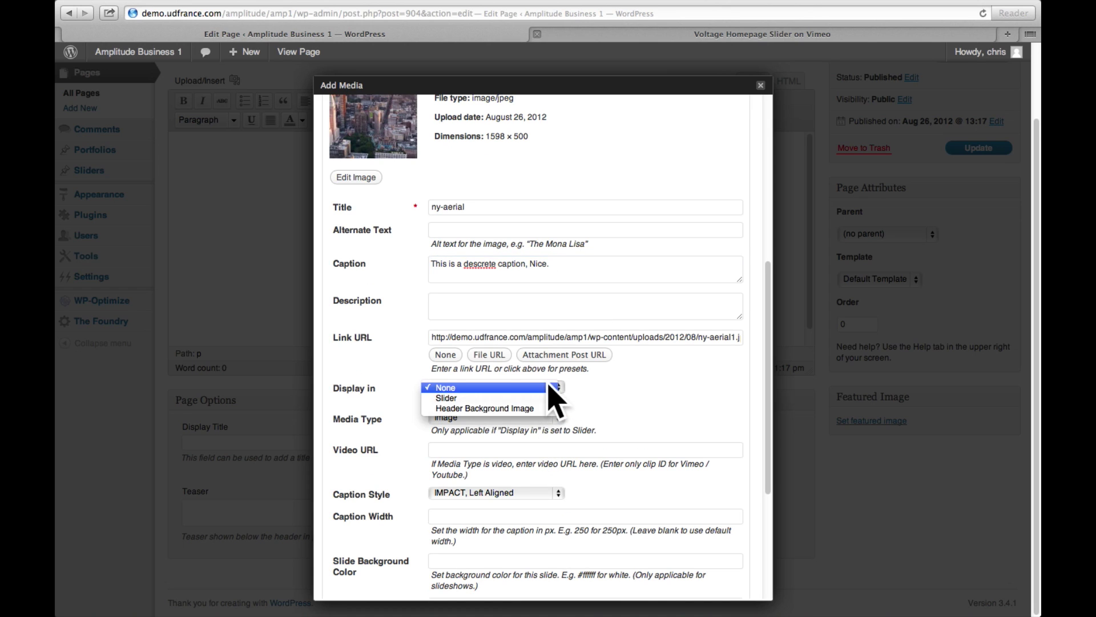
pyautogui.click(525, 400)
pyautogui.scroll(-3, 605, 394)
pyautogui.click(541, 365)
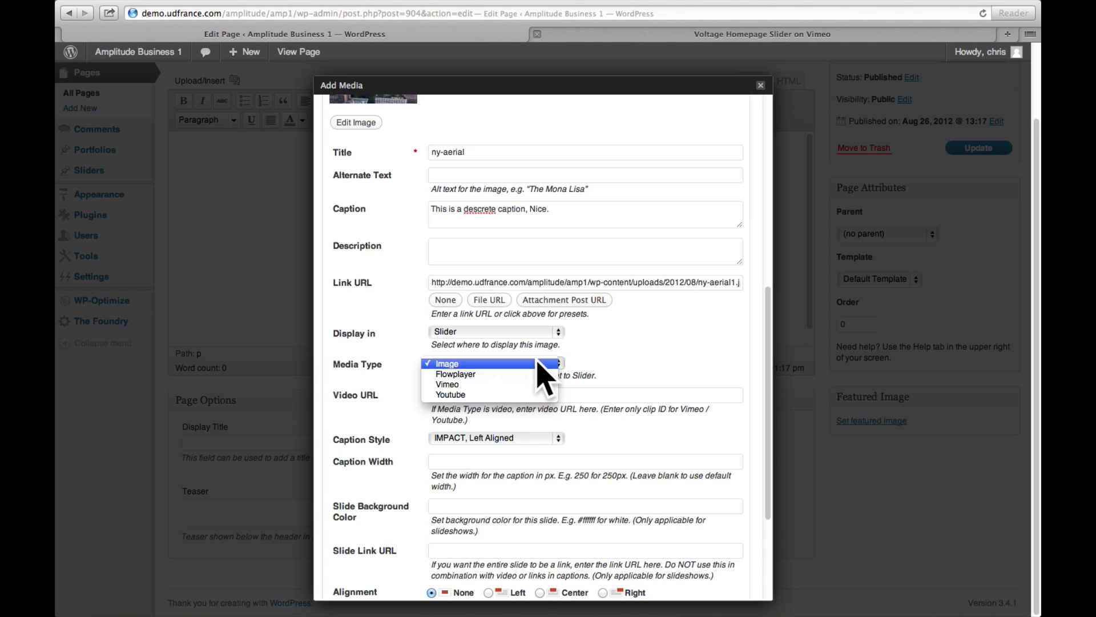
pyautogui.click(541, 364)
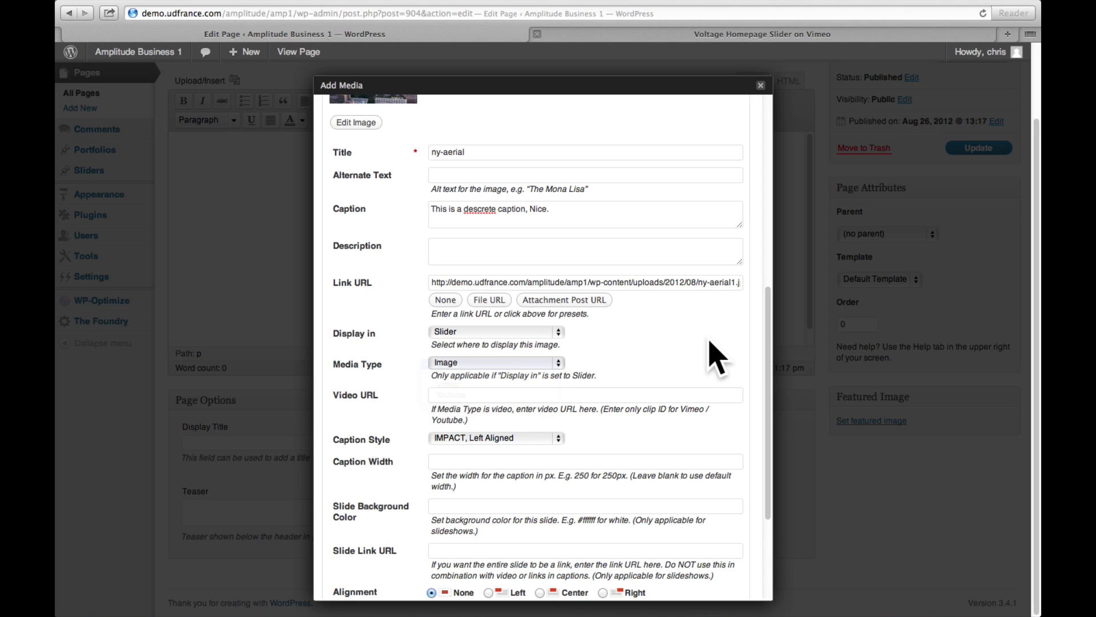
# Step: Give ny-aerial the DISCRETE, Left Aligned caption style and collapse its details
pyautogui.scroll(-2, 708, 355)
pyautogui.click(522, 409)
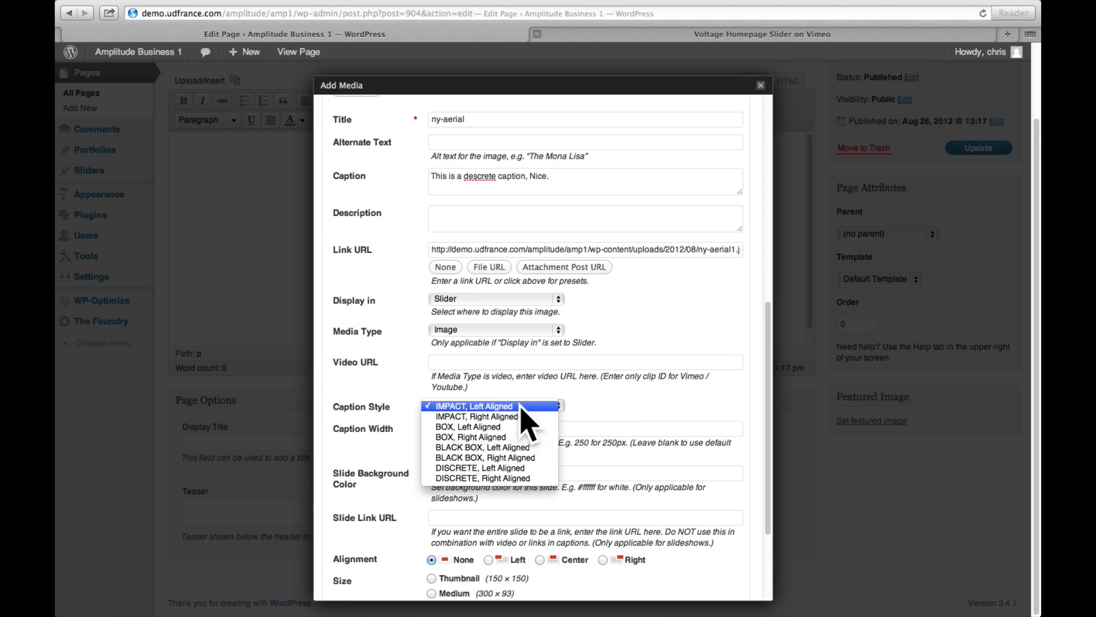
pyautogui.click(520, 468)
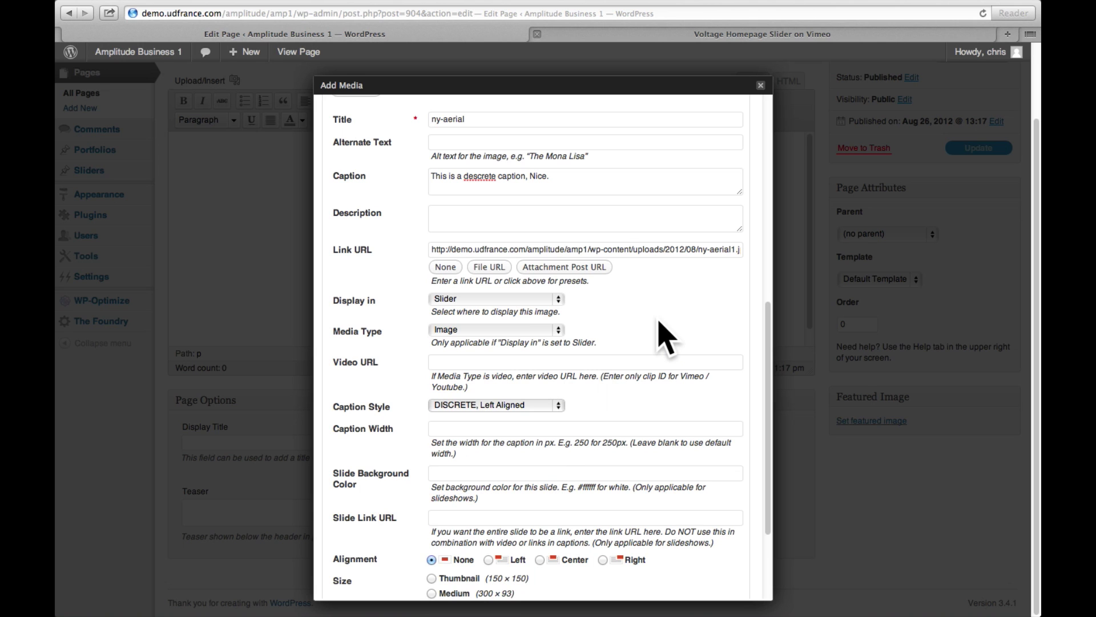
pyautogui.scroll(-4, 662, 334)
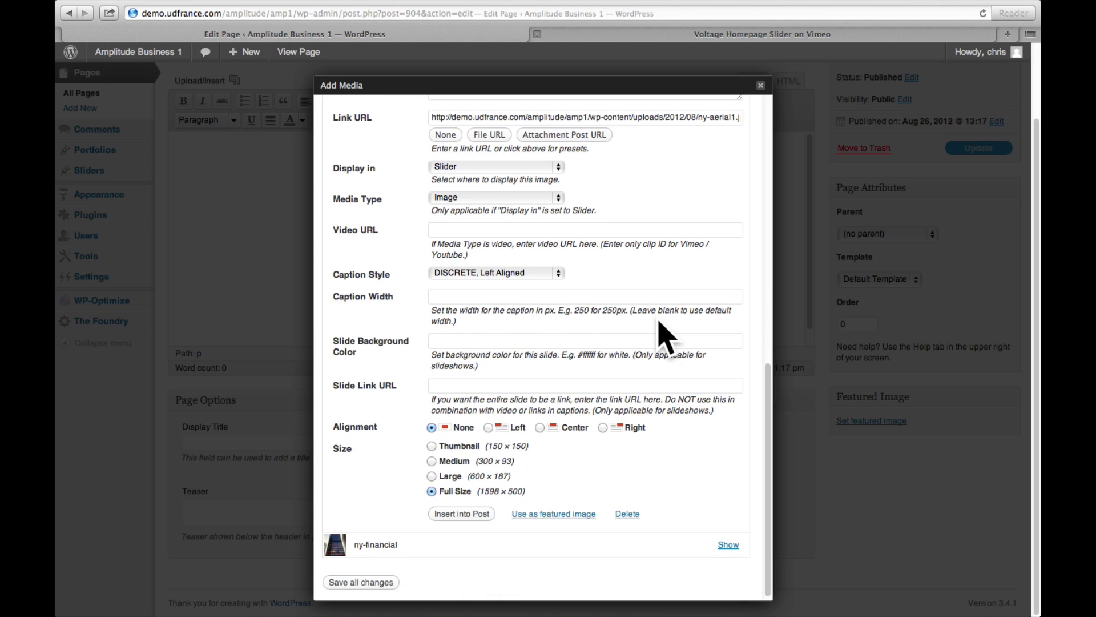
pyautogui.scroll(10, 661, 330)
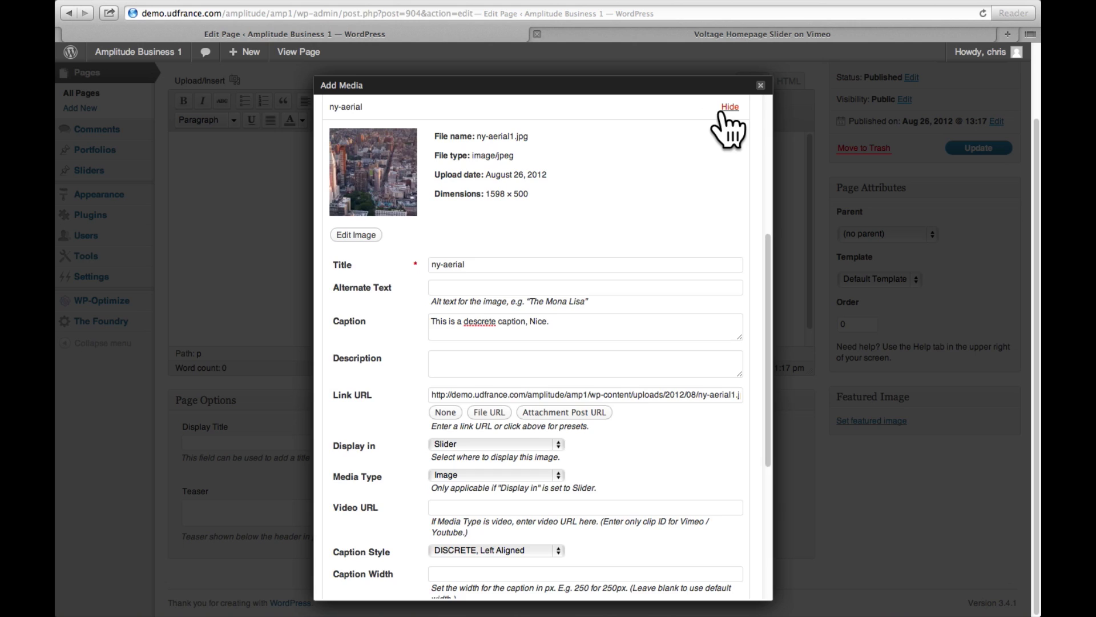
pyautogui.click(727, 108)
# Step: Caption the ny-financial image 'That's All Folks, really easy stuff'
pyautogui.click(729, 427)
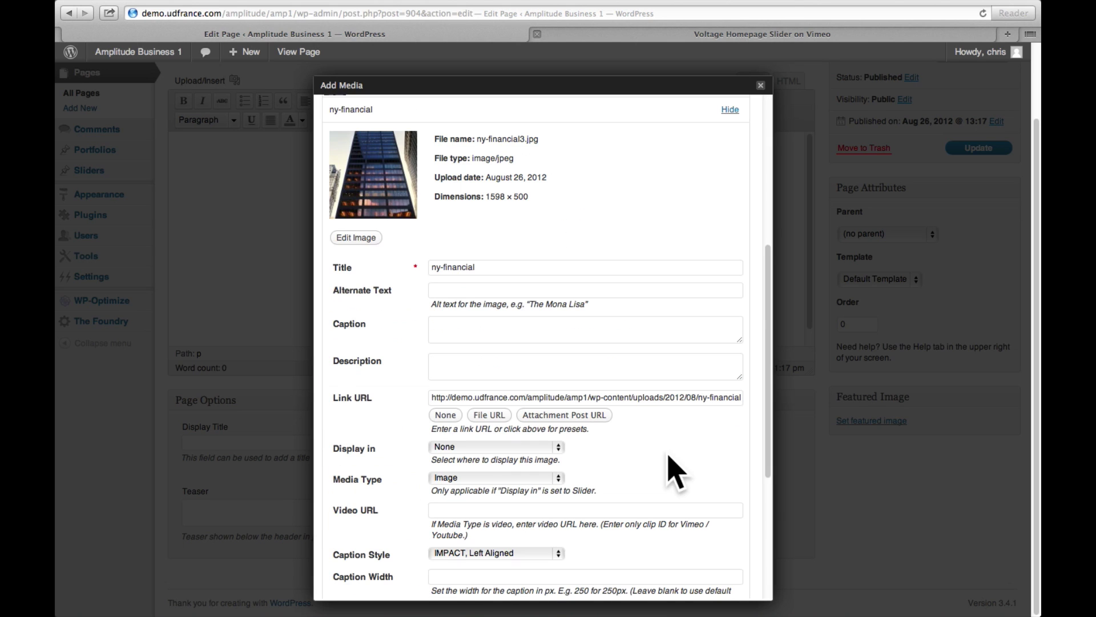
pyautogui.click(558, 331)
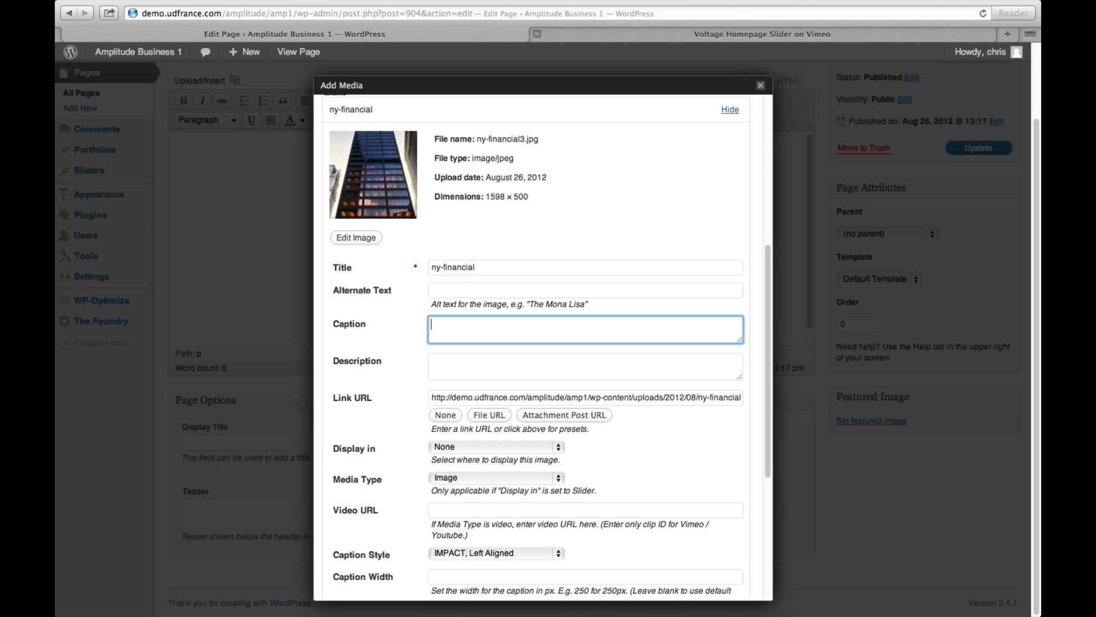
pyautogui.write("That's All Folks, really easy stuff")
# Step: Set ny-financial to display in the Slider, leaving Media Type as Image
pyautogui.scroll(-2, 542, 399)
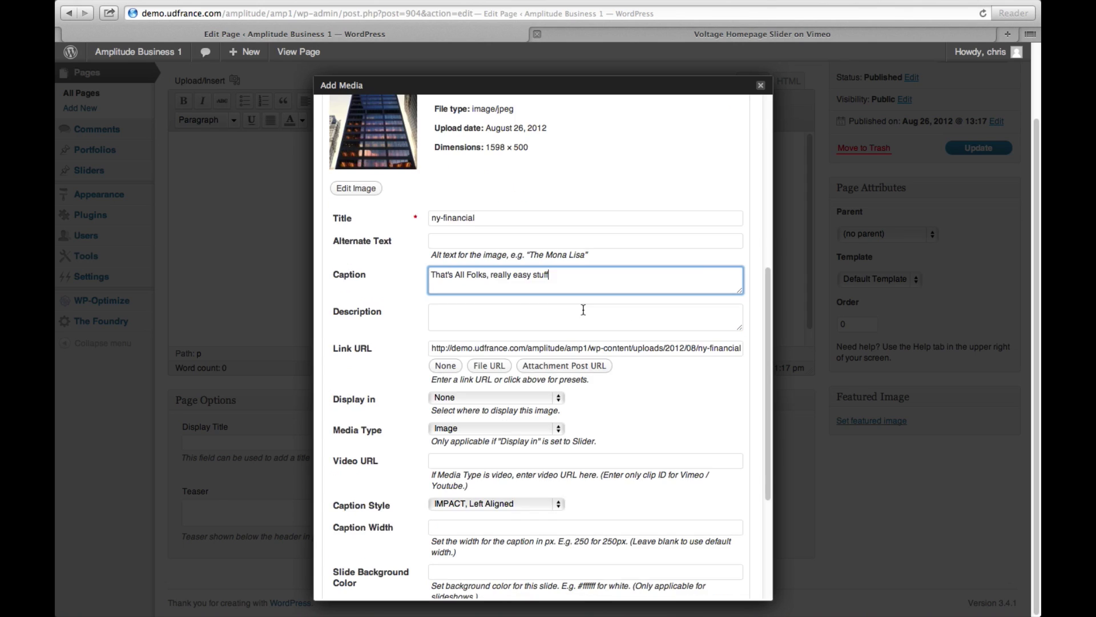
pyautogui.click(536, 399)
pyautogui.click(540, 408)
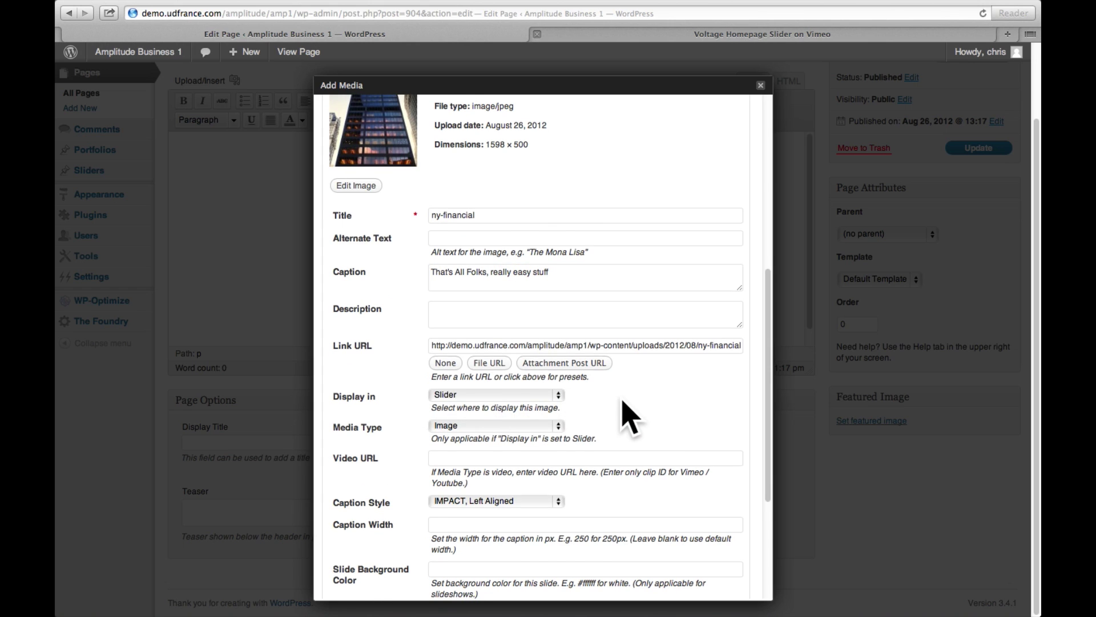
pyautogui.scroll(-1, 624, 416)
pyautogui.click(528, 404)
pyautogui.click(533, 416)
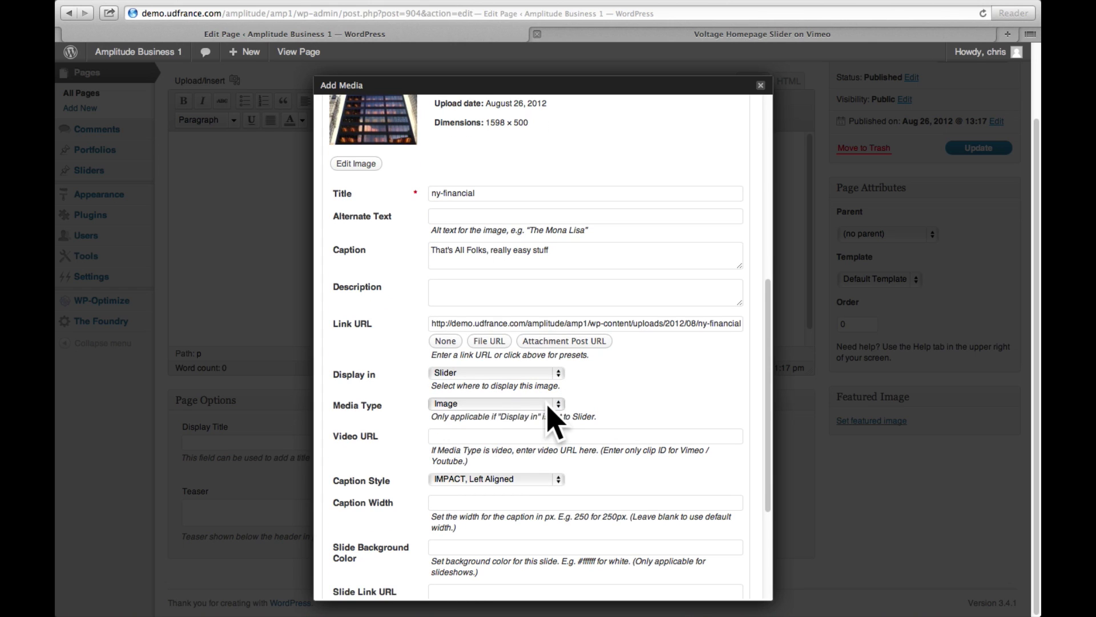
pyautogui.click(540, 406)
pyautogui.click(528, 404)
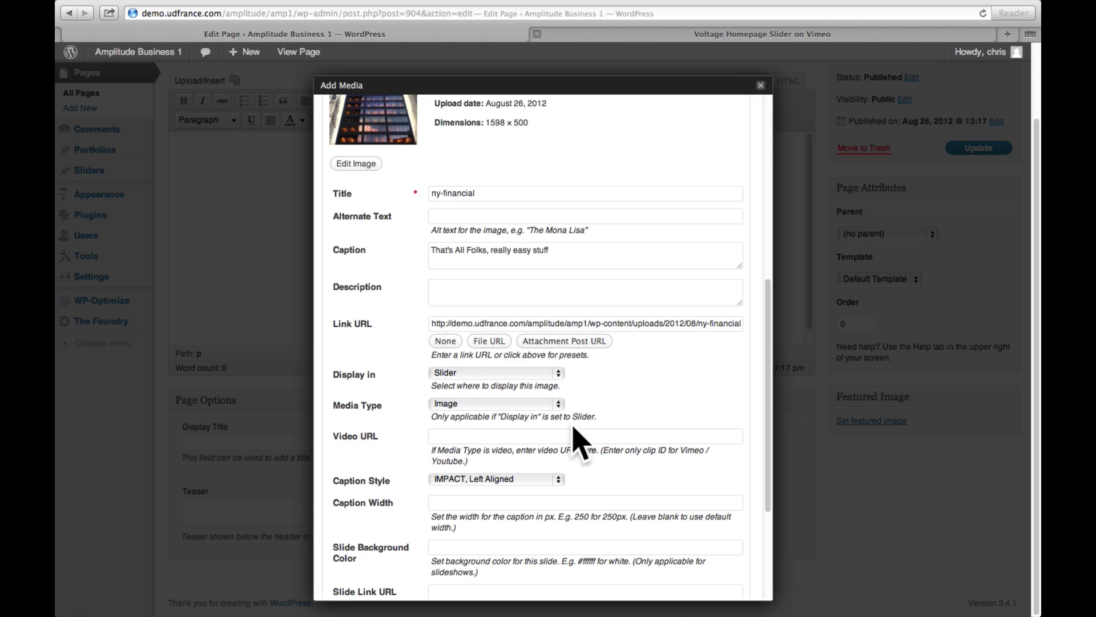
# Step: Choose the BLACK BOX, Left Aligned caption style for ny-financial
pyautogui.click(499, 478)
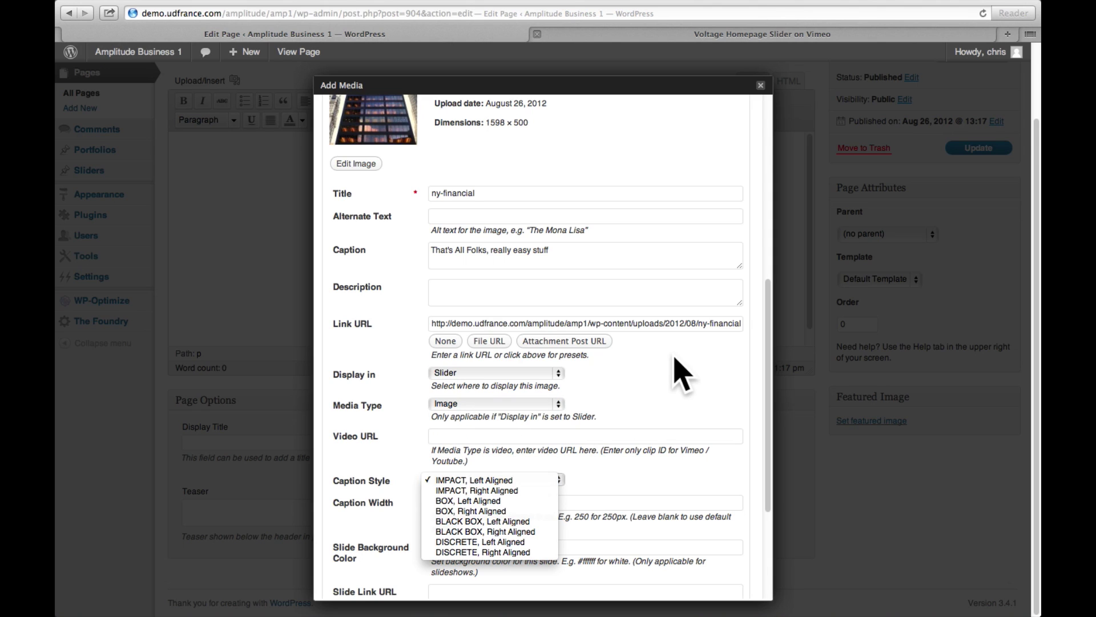
pyautogui.click(492, 522)
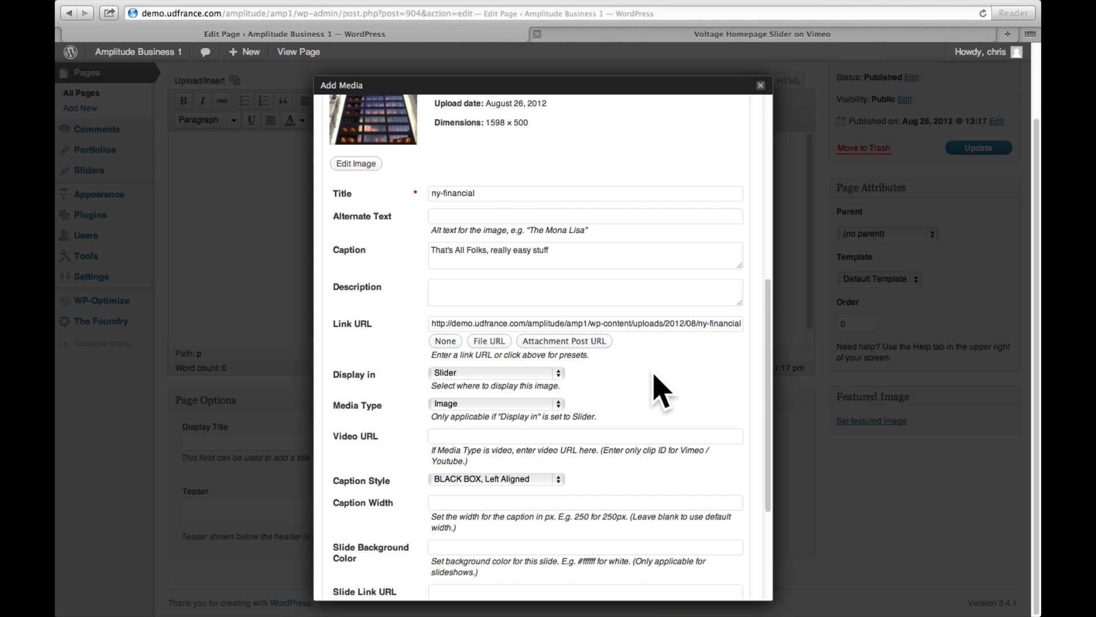
pyautogui.scroll(-2, 655, 381)
pyautogui.scroll(-3, 661, 380)
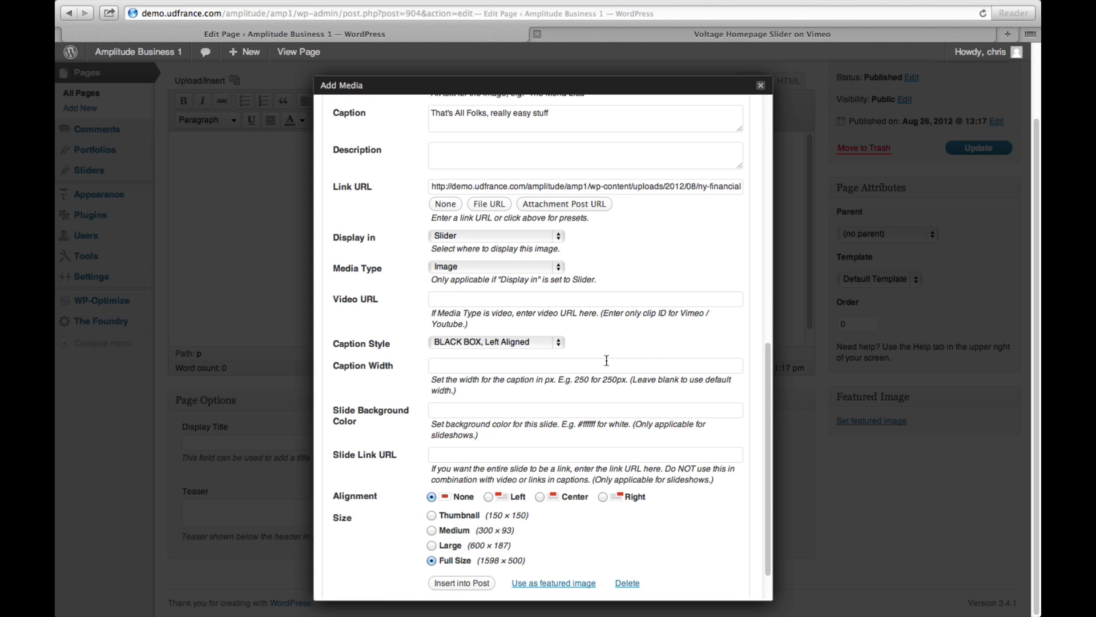
pyautogui.click(606, 360)
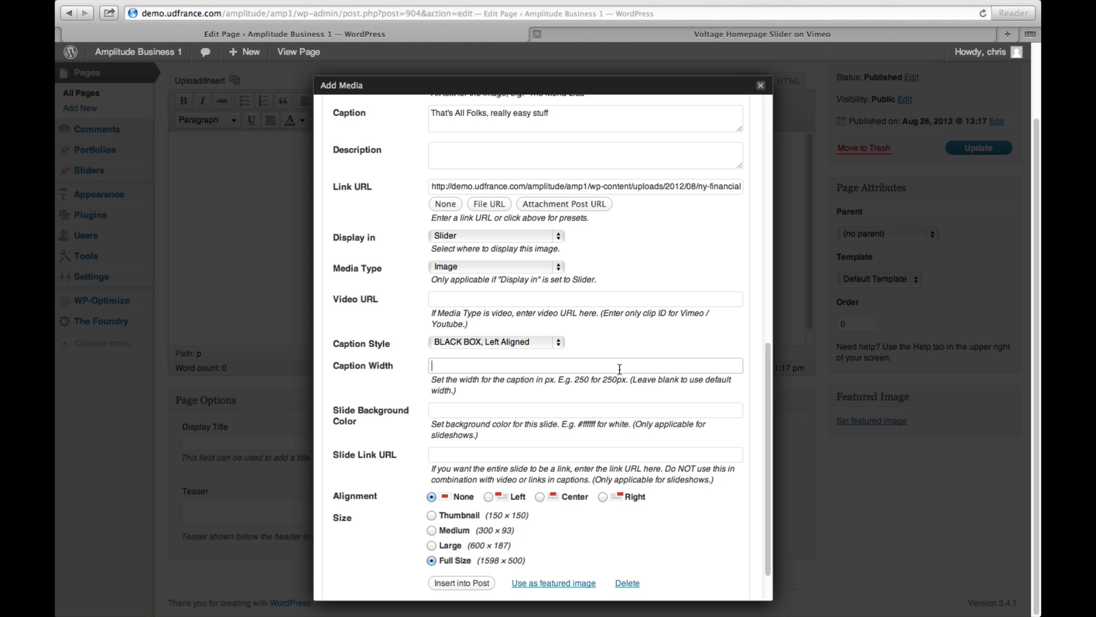
pyautogui.scroll(-2, 673, 373)
pyautogui.scroll(1, 673, 373)
pyautogui.scroll(5, 673, 373)
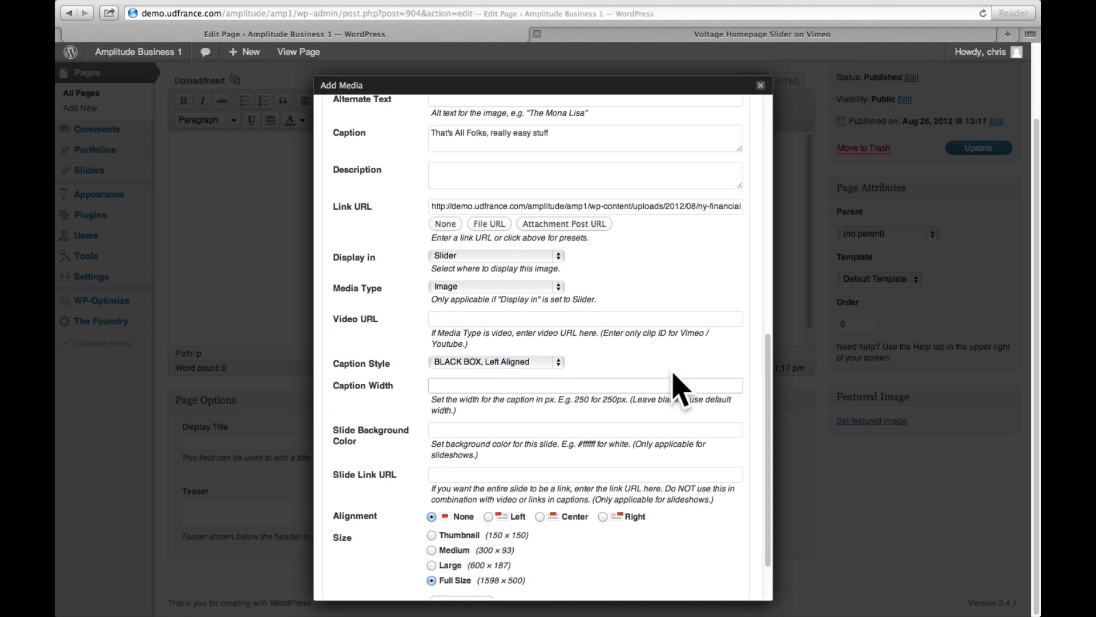
pyautogui.scroll(2, 677, 382)
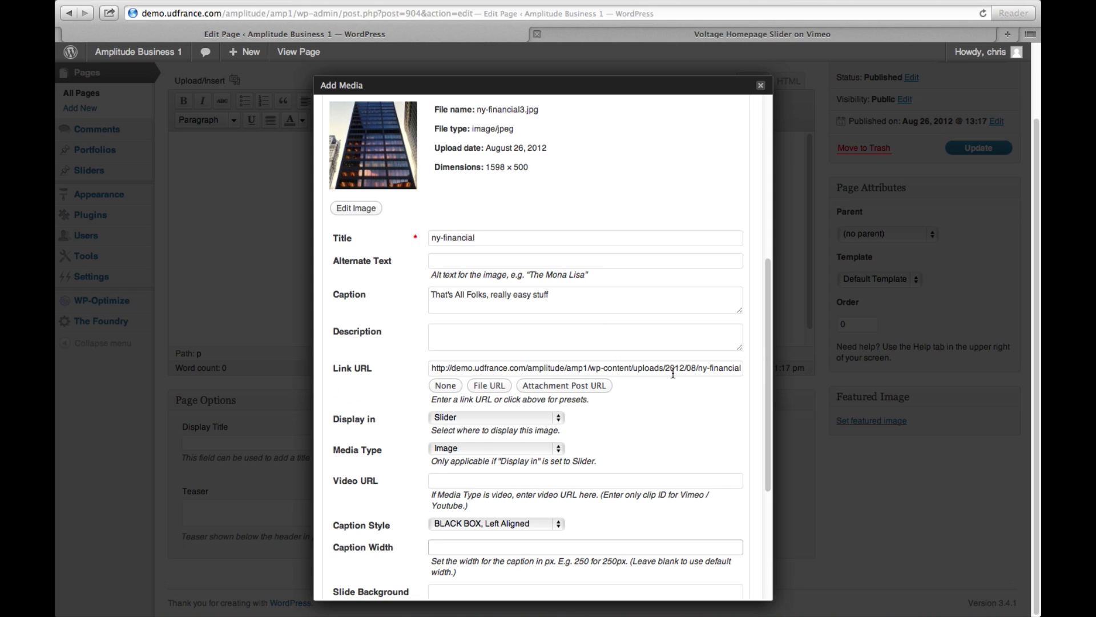
pyautogui.scroll(7, 673, 373)
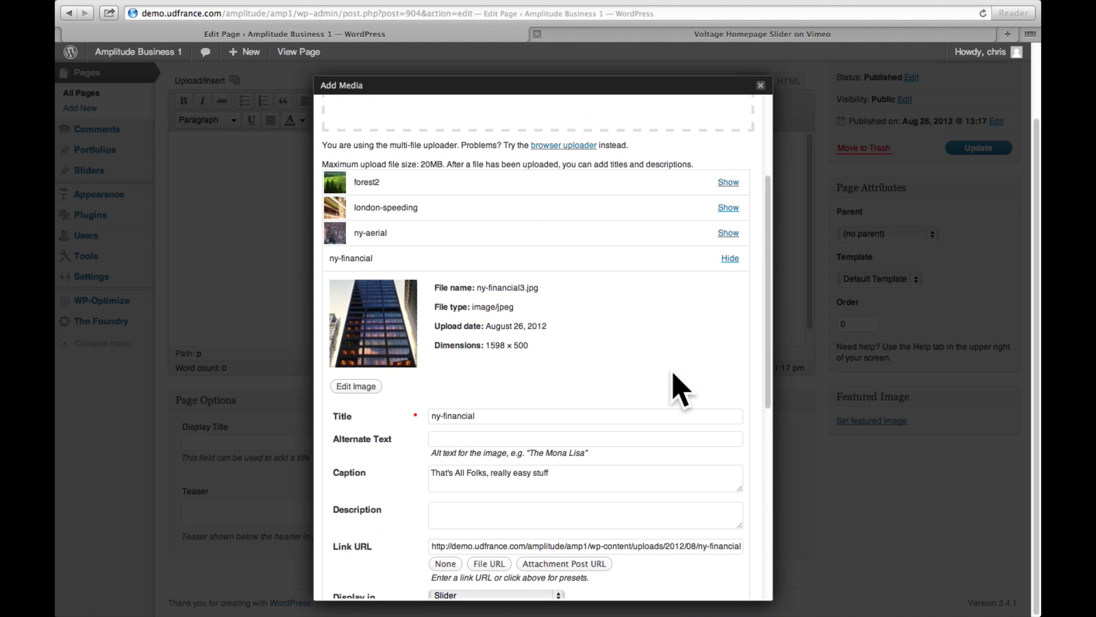
# Step: Collapse the ny-financial details and close the Add Media window to return to the Home Test page
pyautogui.click(729, 258)
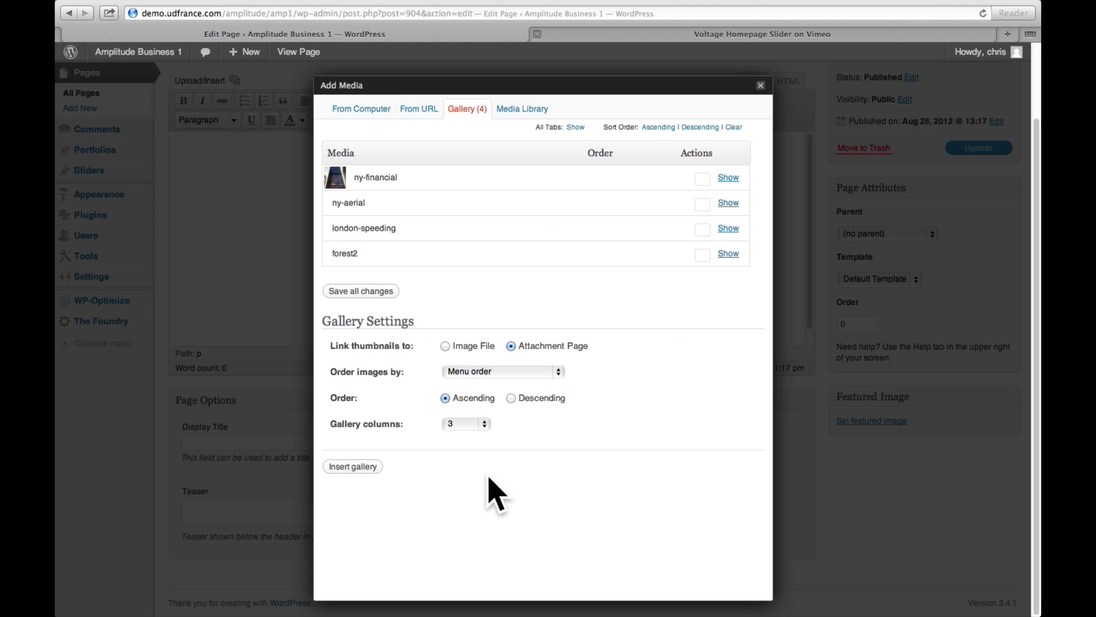
pyautogui.click(229, 290)
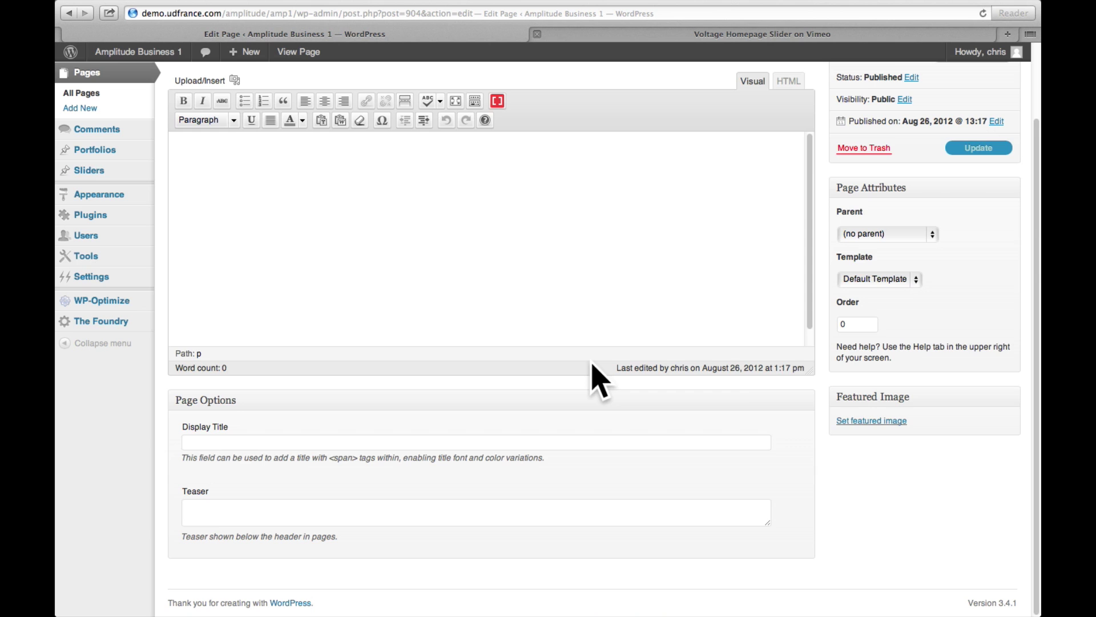
pyautogui.scroll(3, 727, 350)
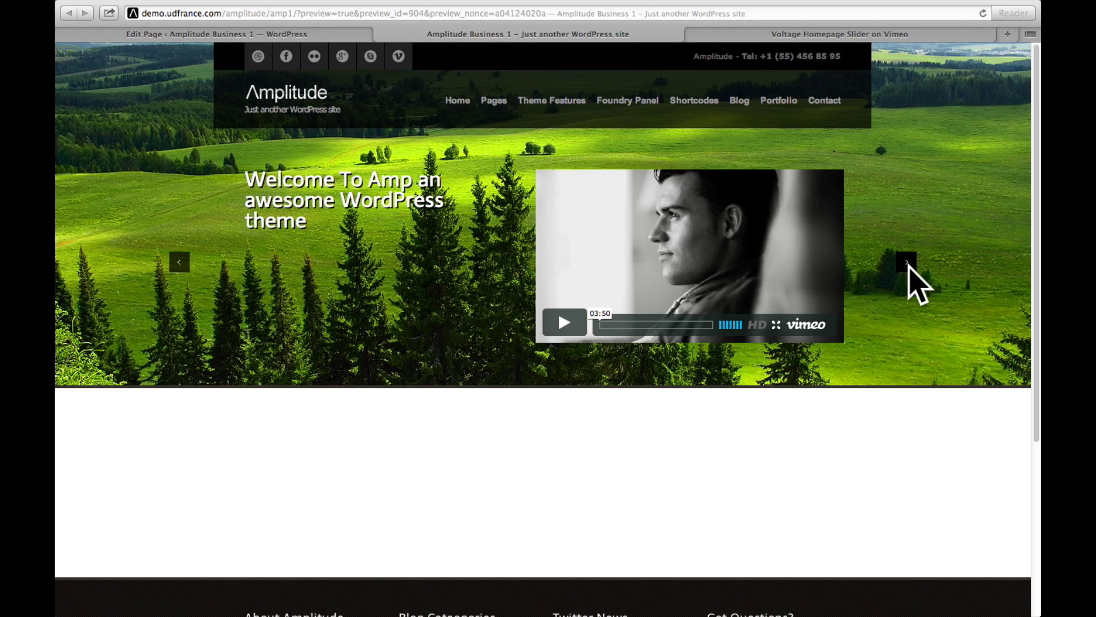
# Step: Advance the preview slider through london-speeding and ny-aerial to the ny-financial slide
pyautogui.click(906, 263)
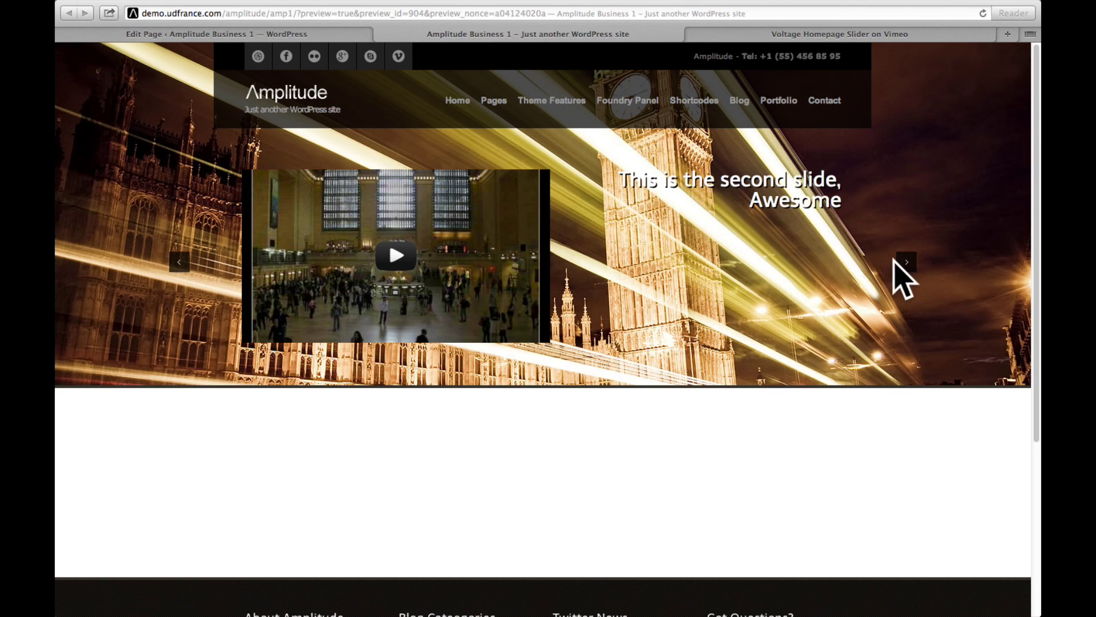
pyautogui.click(897, 270)
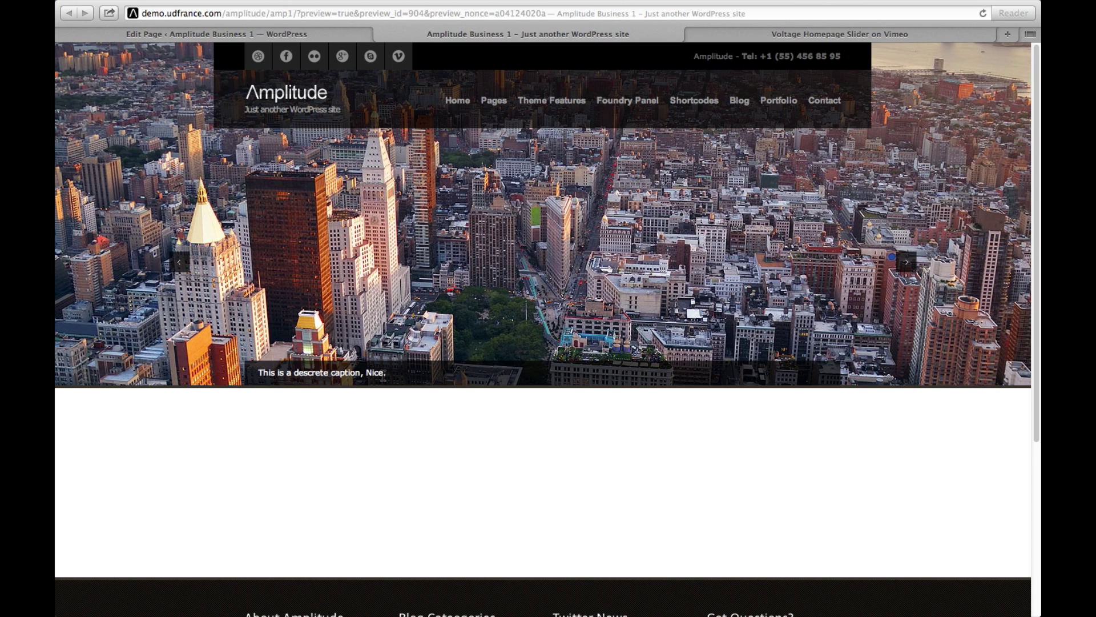
pyautogui.click(907, 264)
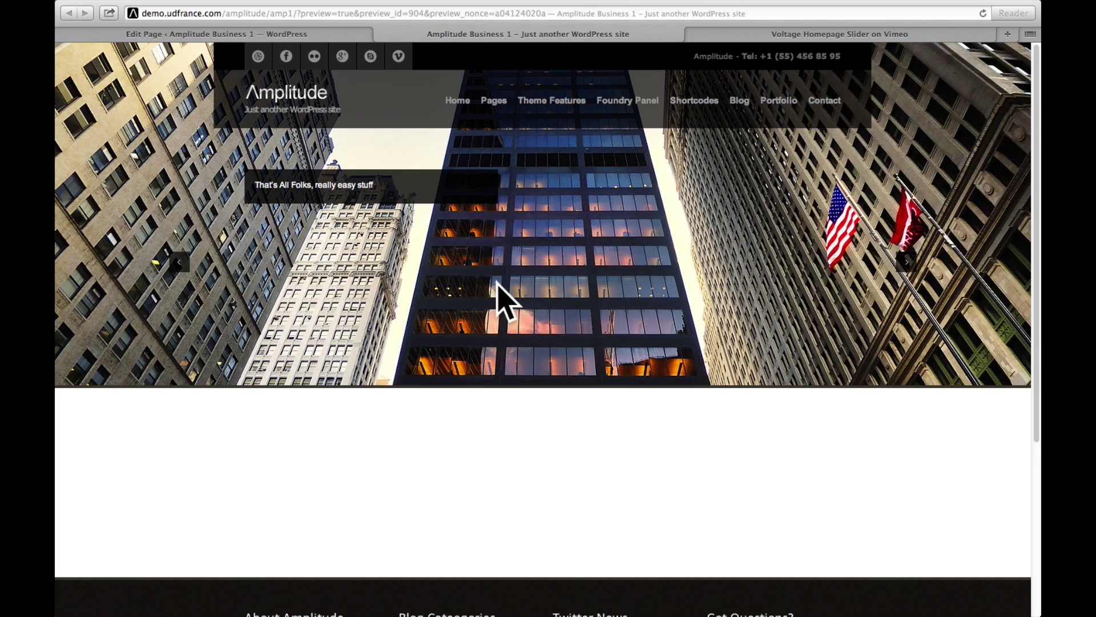